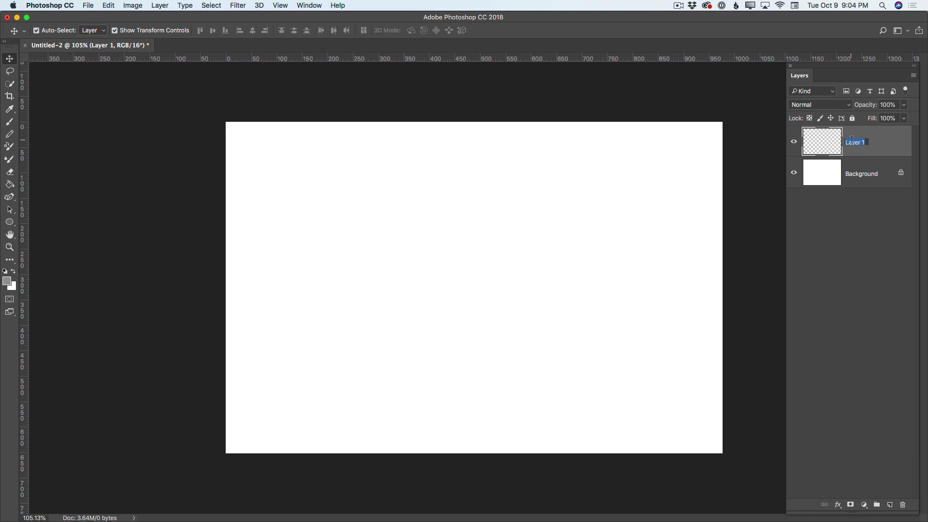
Name the new layer Sketch and brush a rough head circle slightly above the canvas centre, built from overlapping strokes
text(Sketch)
key(Return)
click(10, 122)
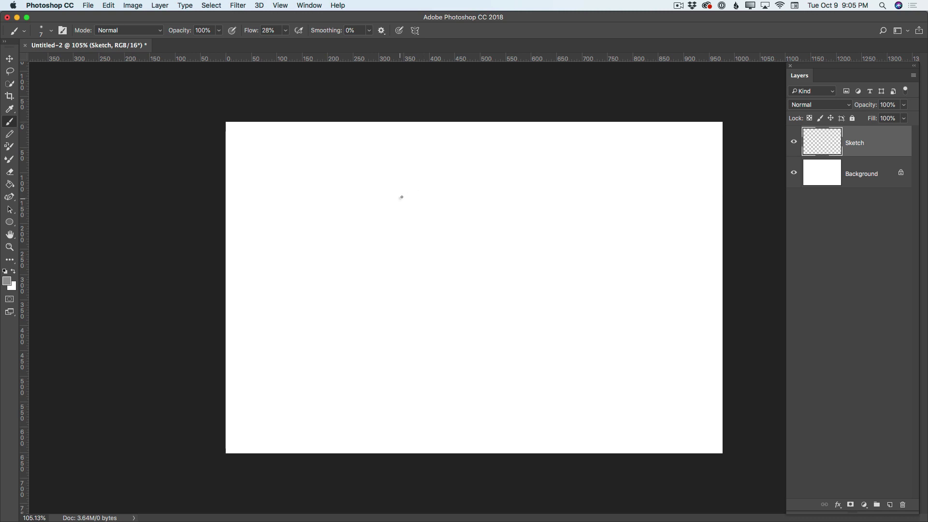
mouse_move(401, 196)
mouse_down()
mouse_move(446, 183)
mouse_move(501, 202)
mouse_move(527, 262)
mouse_move(516, 300)
mouse_up()
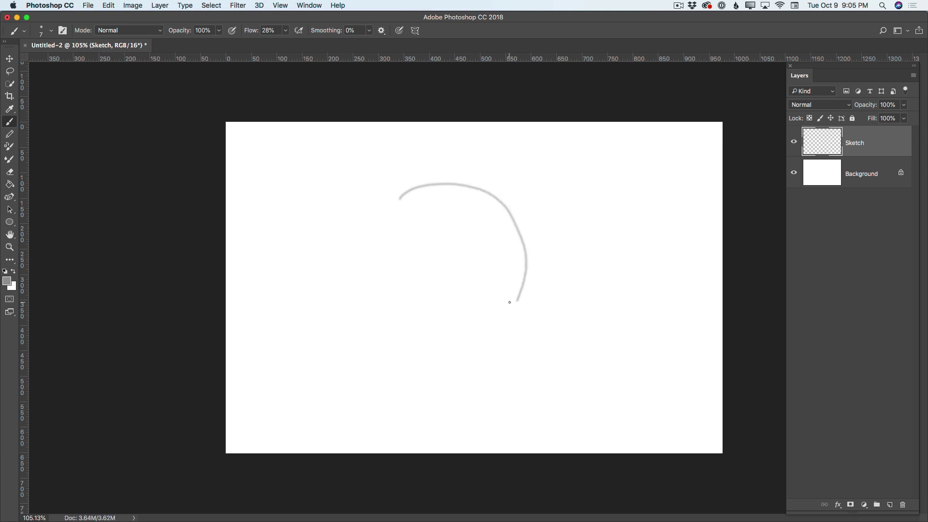
mouse_move(405, 194)
mouse_down()
mouse_move(393, 203)
mouse_move(427, 305)
mouse_up()
mouse_move(402, 198)
mouse_down()
mouse_move(387, 269)
mouse_move(412, 302)
mouse_move(467, 316)
mouse_move(426, 310)
mouse_move(466, 318)
mouse_move(455, 318)
mouse_move(518, 300)
mouse_up()
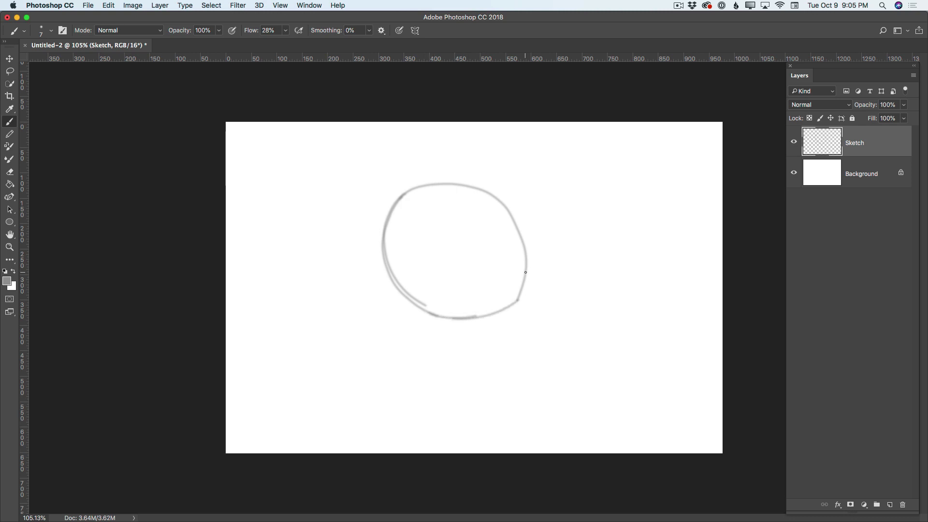
mouse_move(410, 189)
mouse_down()
mouse_move(474, 178)
mouse_move(506, 189)
mouse_move(525, 225)
mouse_up()
drag(507, 189, 534, 242)
drag(521, 205, 535, 278)
mouse_move(535, 244)
mouse_down()
mouse_move(526, 294)
mouse_move(502, 308)
mouse_up()
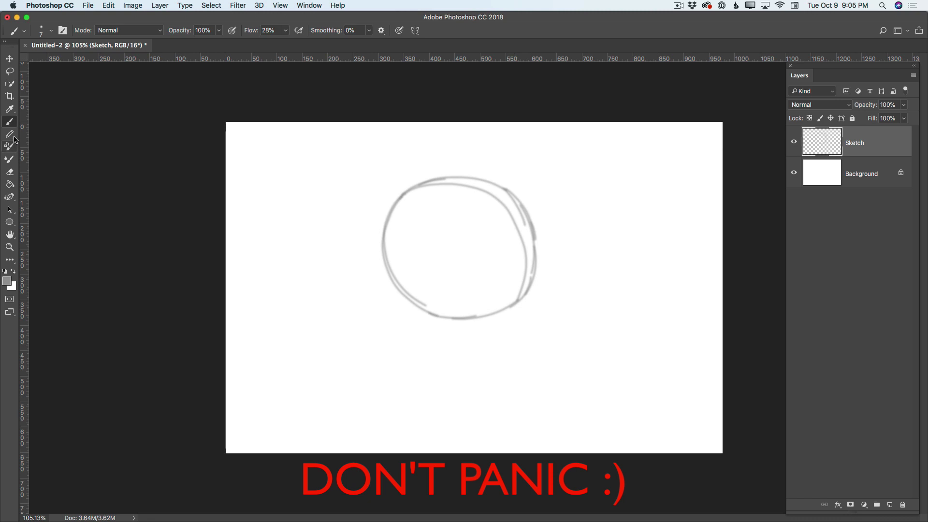
Erase the doubled inner strokes around the head circle so that a single clean outline remains
click(9, 172)
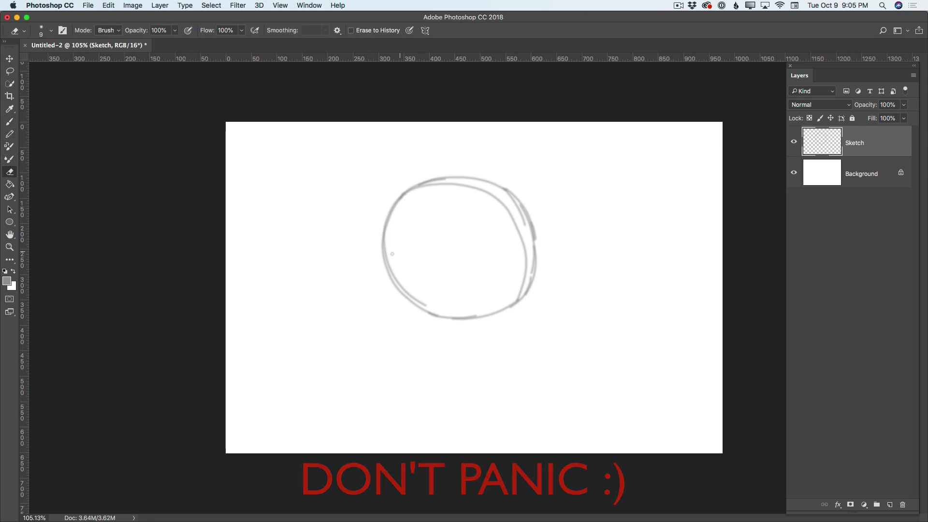
mouse_move(385, 252)
mouse_down()
mouse_move(403, 286)
mouse_move(397, 269)
mouse_move(422, 303)
mouse_up()
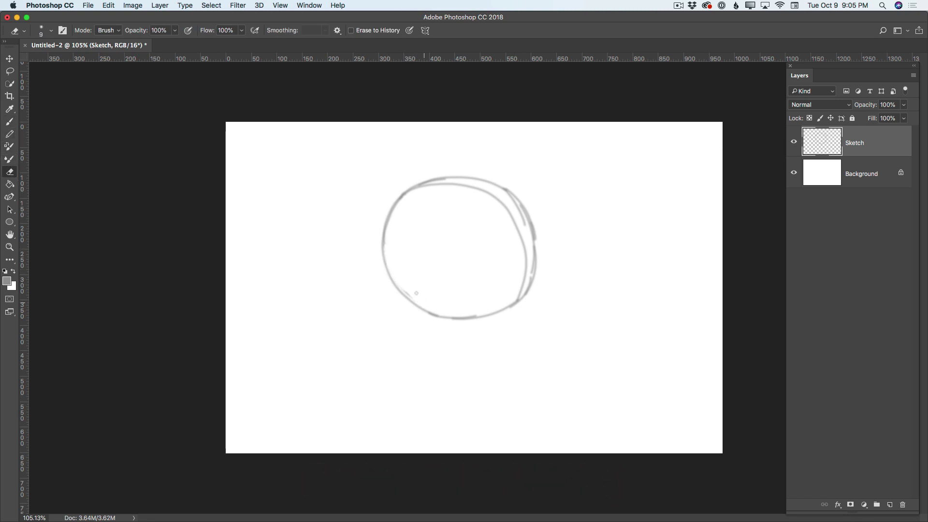
drag(477, 189, 421, 187)
mouse_move(484, 194)
mouse_down()
mouse_move(511, 220)
mouse_move(505, 204)
mouse_move(524, 244)
mouse_move(511, 280)
mouse_up()
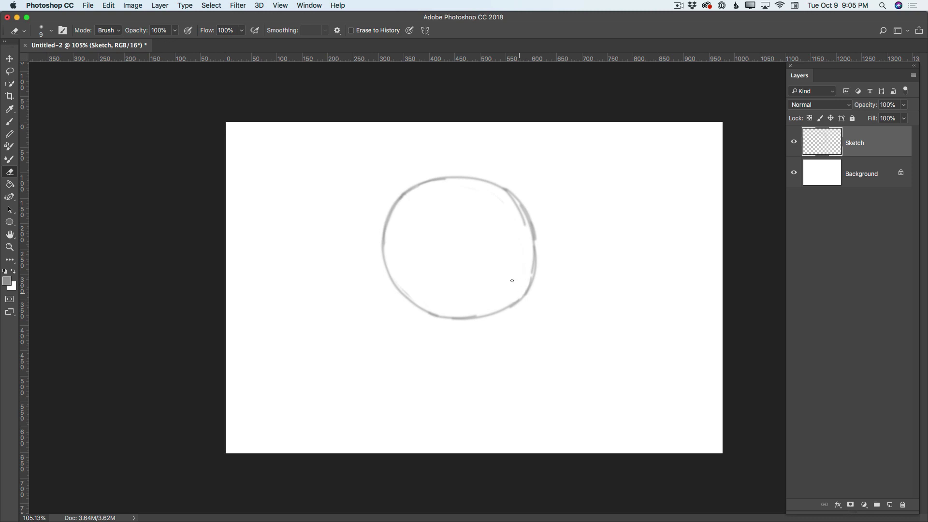
mouse_move(501, 193)
mouse_down()
mouse_move(532, 243)
mouse_move(526, 234)
mouse_move(529, 270)
mouse_up()
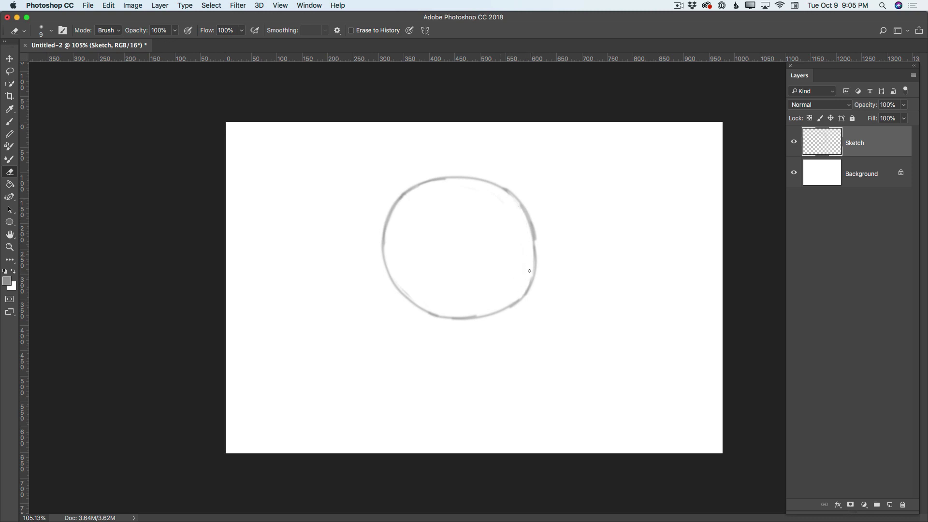
Brush a vertical centre line extending below the circle, plus horizontal guides across its middle, lower part and bottom edge, and a short chin mark
click(13, 124)
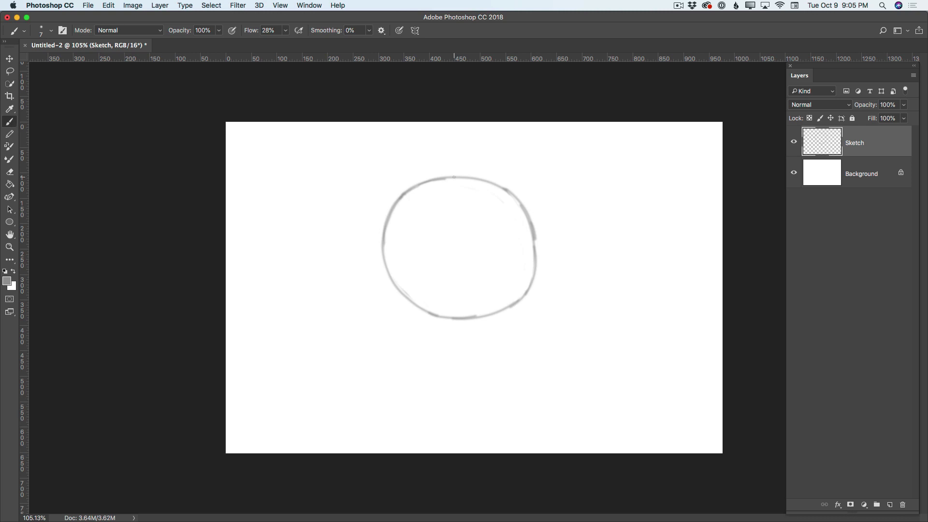
drag(458, 183, 472, 381)
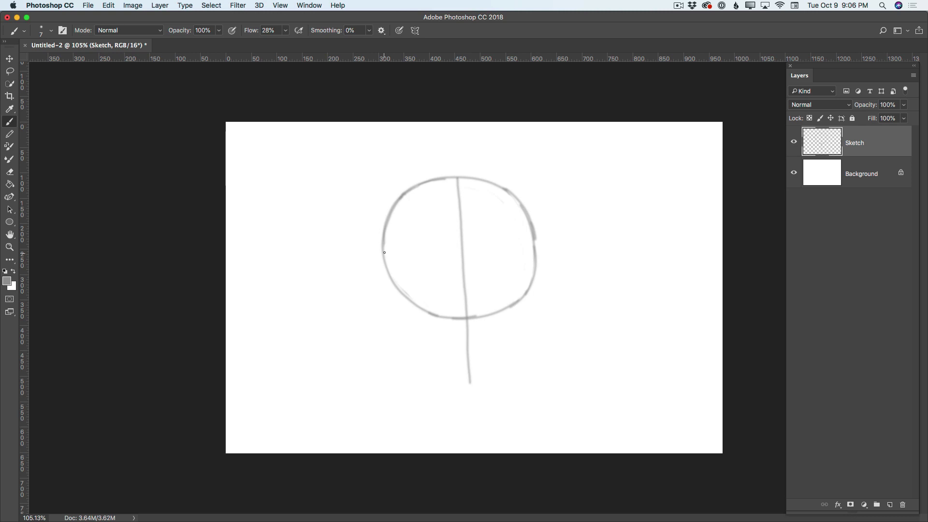
drag(384, 251, 534, 247)
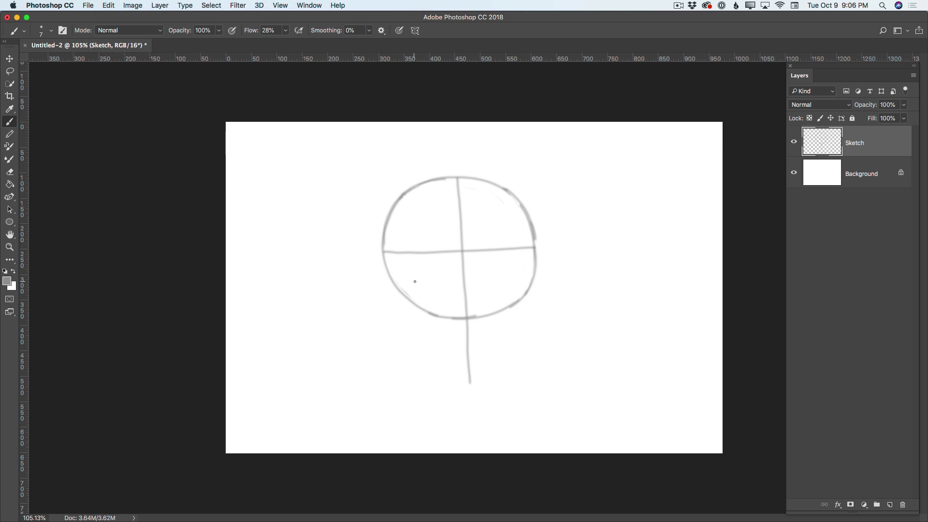
drag(400, 290, 530, 283)
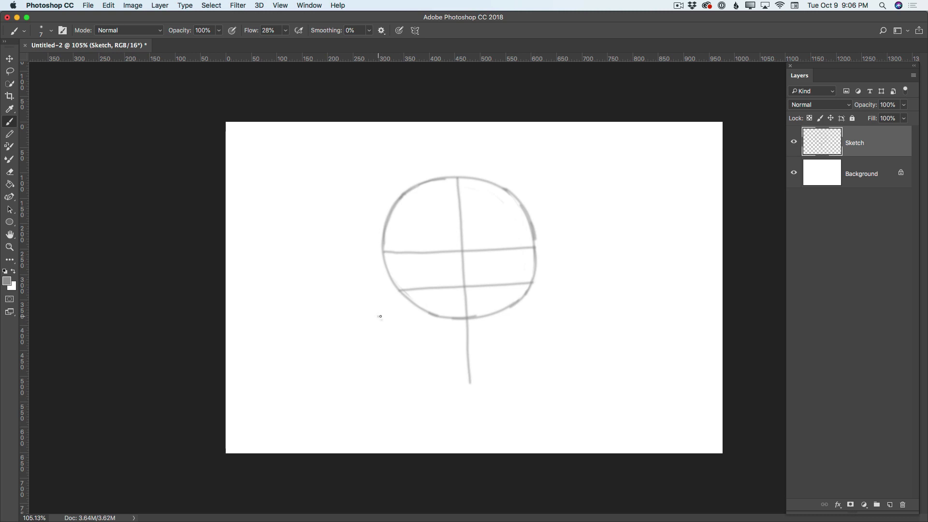
drag(381, 316, 564, 313)
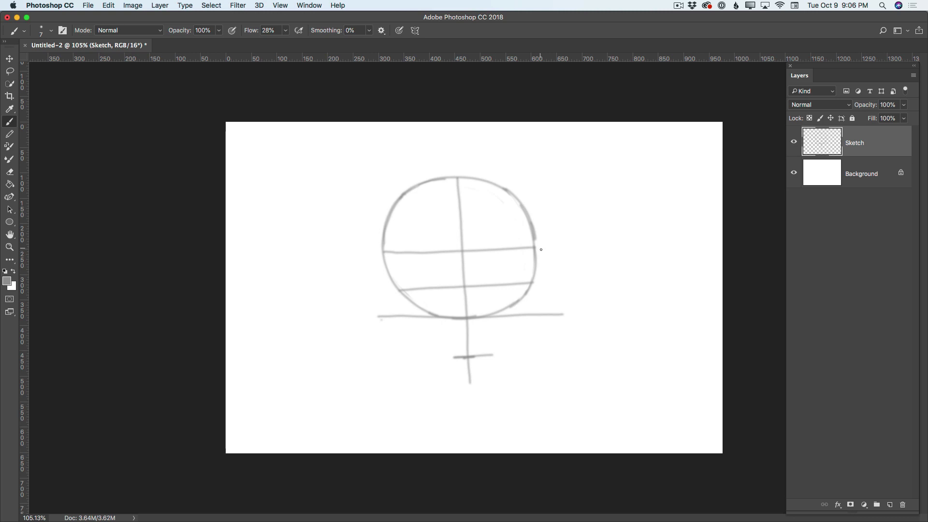
Draw the jaw on both sides, from the circle's middle guide down to the bottom guide and in to the chin mark
drag(535, 247, 534, 314)
drag(473, 355, 533, 312)
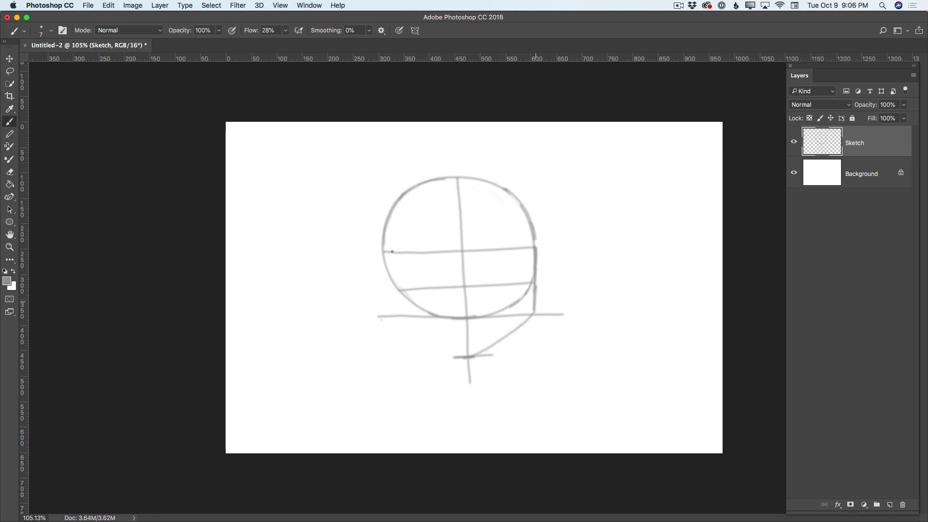
mouse_move(383, 252)
mouse_down()
mouse_move(388, 309)
mouse_move(464, 359)
mouse_up()
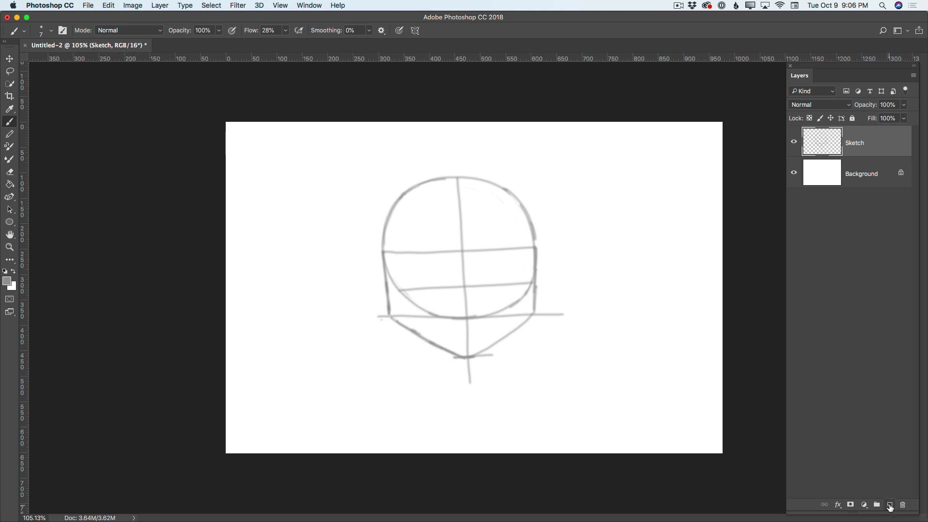
Add a new layer above Sketch and name it eye
click(889, 504)
double_click(849, 142)
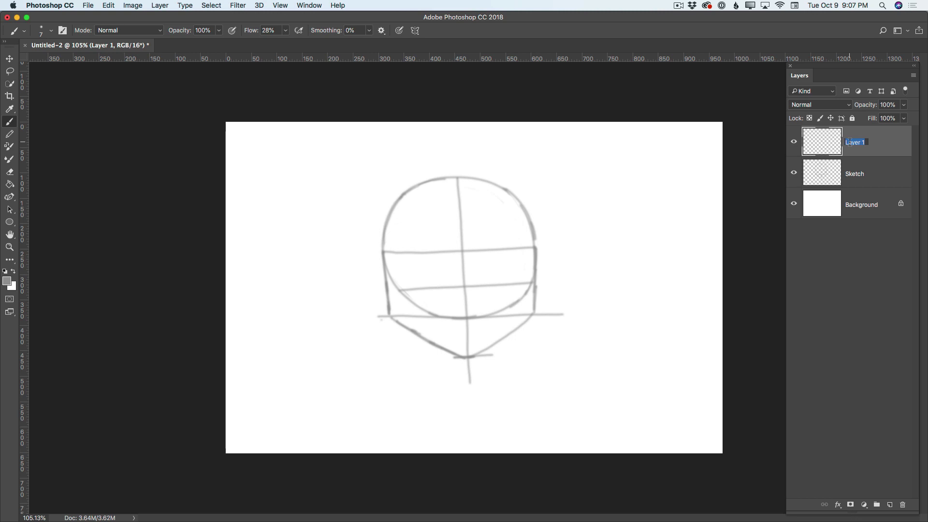
text(eye)
key(Return)
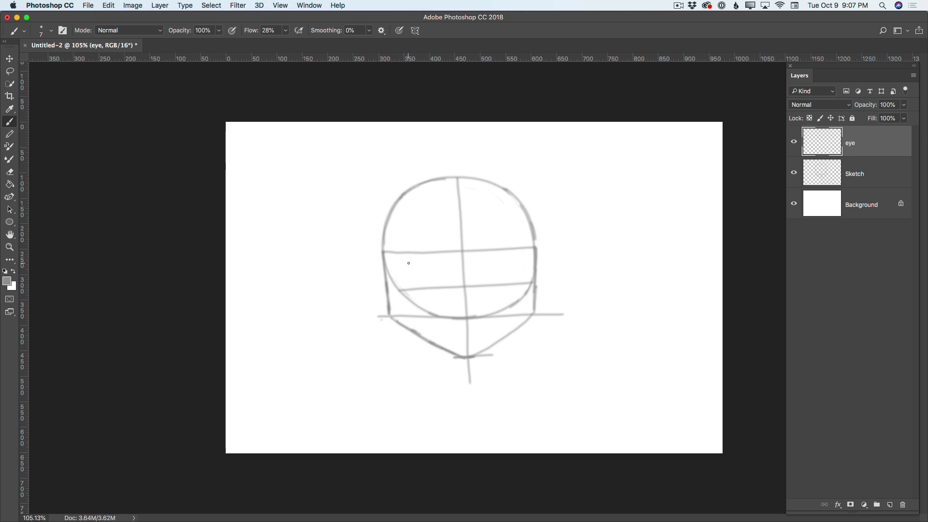
Draw the left-hand eye between the two upper horizontal guides, with upper lid, iris, pupil, lashes and a thick eyebrow
drag(401, 263, 445, 262)
drag(403, 264, 402, 264)
mouse_move(440, 263)
mouse_down()
mouse_move(435, 280)
mouse_move(410, 277)
mouse_move(431, 283)
mouse_move(435, 264)
mouse_move(410, 278)
mouse_move(420, 281)
mouse_up()
mouse_move(418, 260)
mouse_down()
mouse_move(422, 280)
mouse_move(429, 270)
mouse_move(428, 262)
mouse_move(426, 278)
mouse_move(418, 274)
mouse_move(416, 259)
mouse_move(414, 273)
mouse_up()
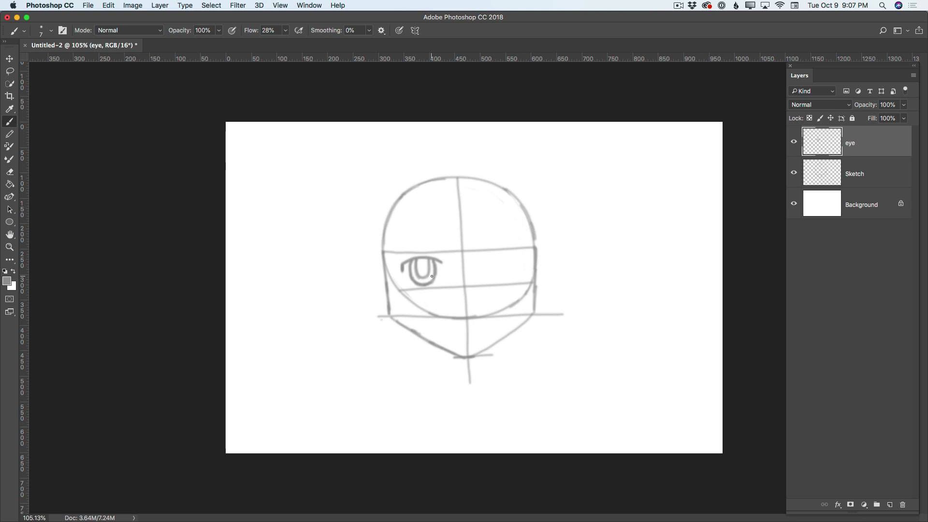
mouse_move(418, 270)
mouse_down()
mouse_move(429, 270)
mouse_move(427, 279)
mouse_up()
mouse_move(402, 265)
mouse_down()
mouse_move(391, 261)
mouse_move(437, 260)
mouse_move(395, 260)
mouse_up()
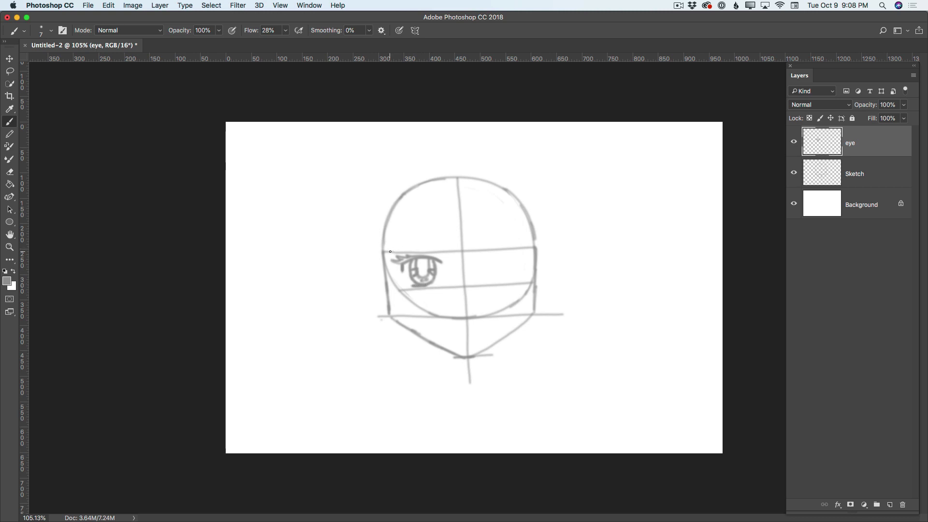
mouse_move(390, 251)
mouse_down()
mouse_move(435, 247)
mouse_move(393, 252)
mouse_move(439, 248)
mouse_move(392, 251)
mouse_move(417, 248)
mouse_up()
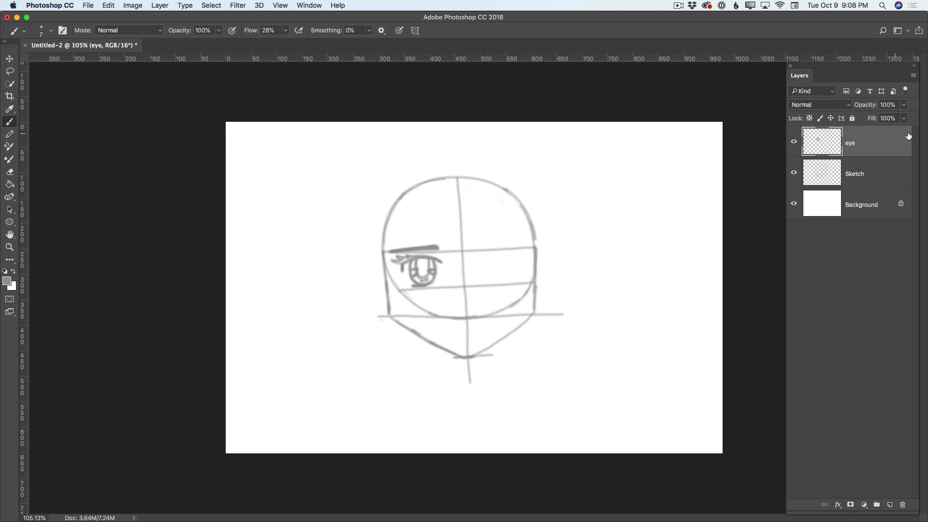
Duplicate the eye layer, mirror the copy horizontally and place it on the other side of the face's centre line
drag(865, 145, 889, 504)
key(v)
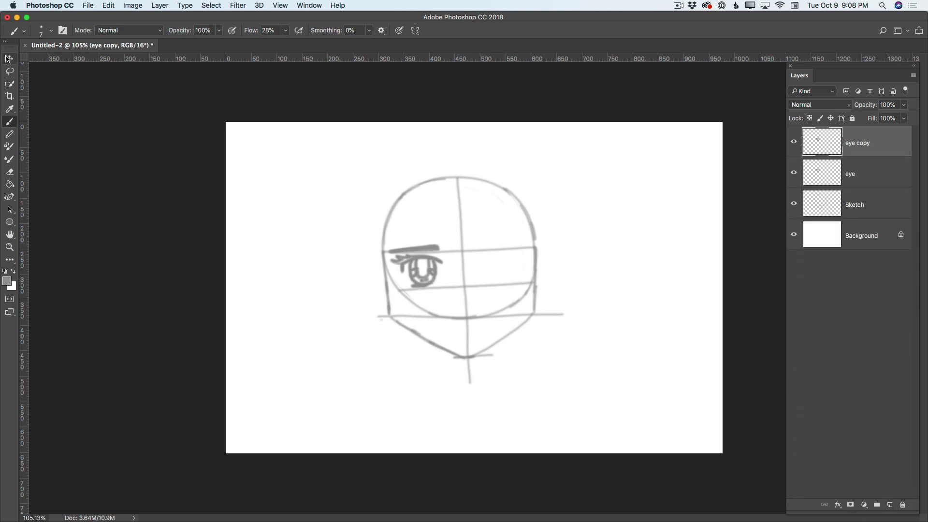
click(389, 266)
drag(389, 266, 489, 251)
key(Return)
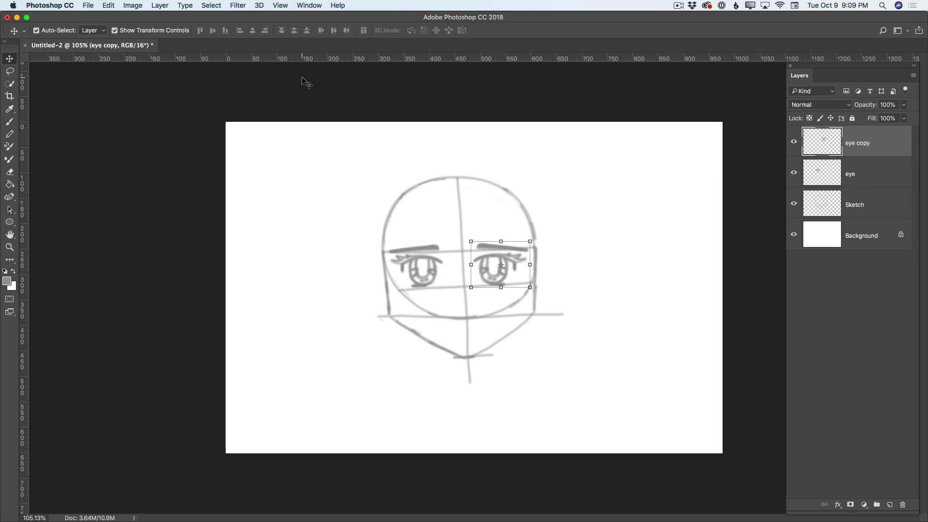
Move the copied eye up slightly so it follows the tilt of the guide lines
scroll(305, 82, up, 3)
scroll(338, 125, up, 3)
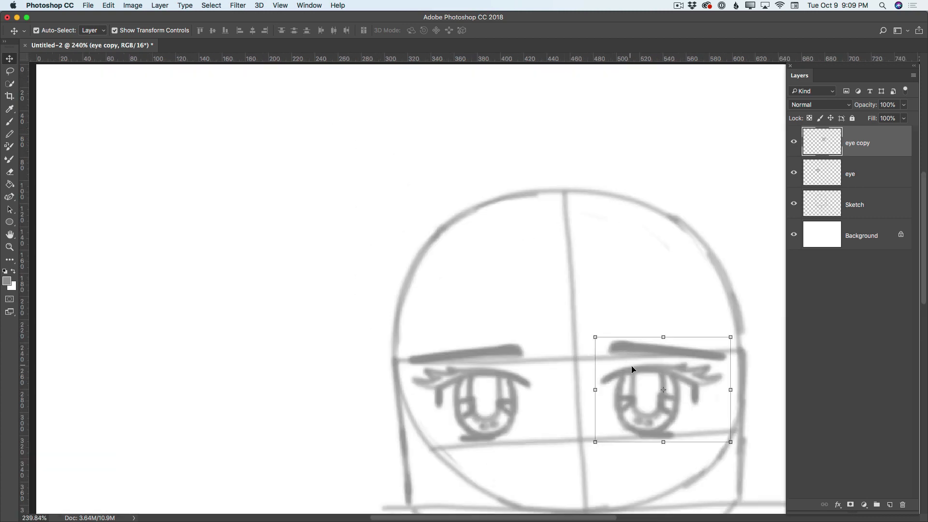
drag(632, 369, 639, 364)
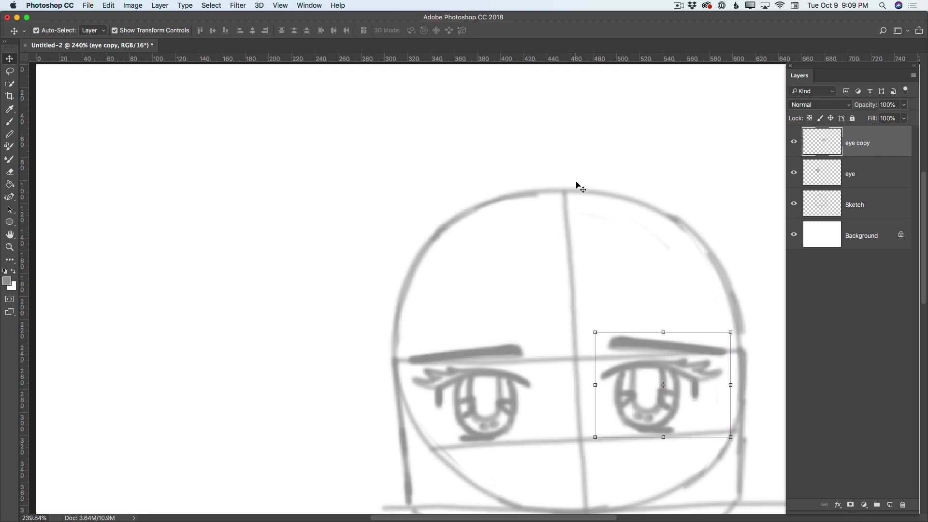
scroll(576, 185, down, 3)
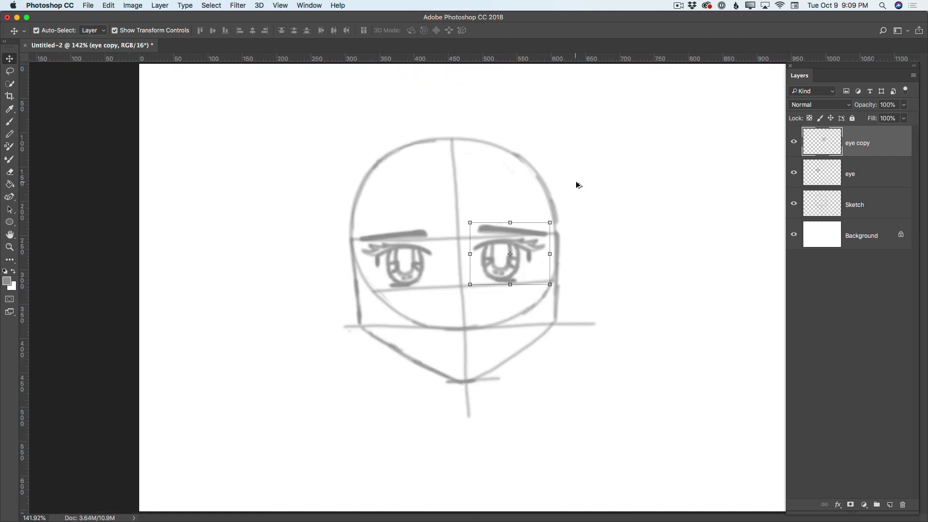
Rename the eye copy layer as eye 2
double_click(856, 143)
drag(857, 142, 872, 143)
text(2)
key(Return)
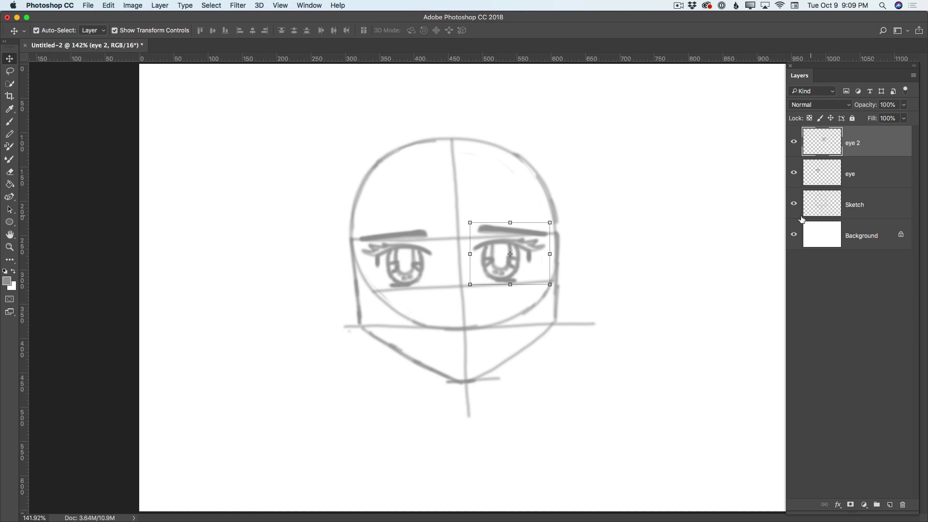
Brush an ear on each side of the head on the Sketch layer, undoing and redrawing the left-hand one
click(853, 208)
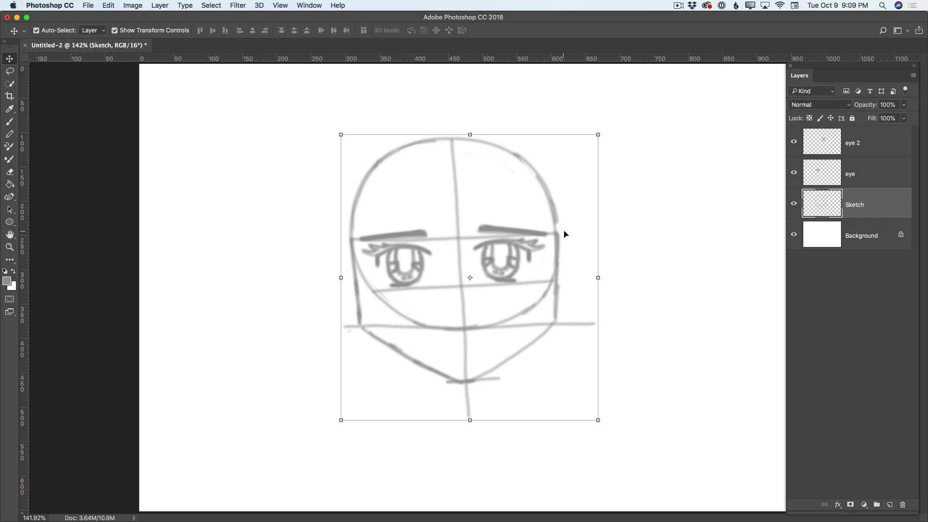
click(9, 121)
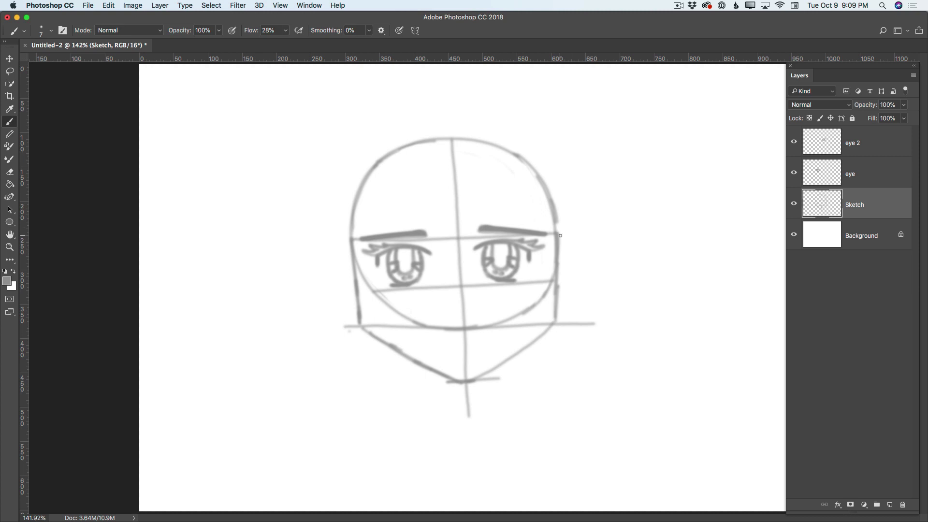
mouse_move(560, 236)
mouse_down()
mouse_move(572, 236)
mouse_move(560, 269)
mouse_up()
drag(346, 255, 353, 281)
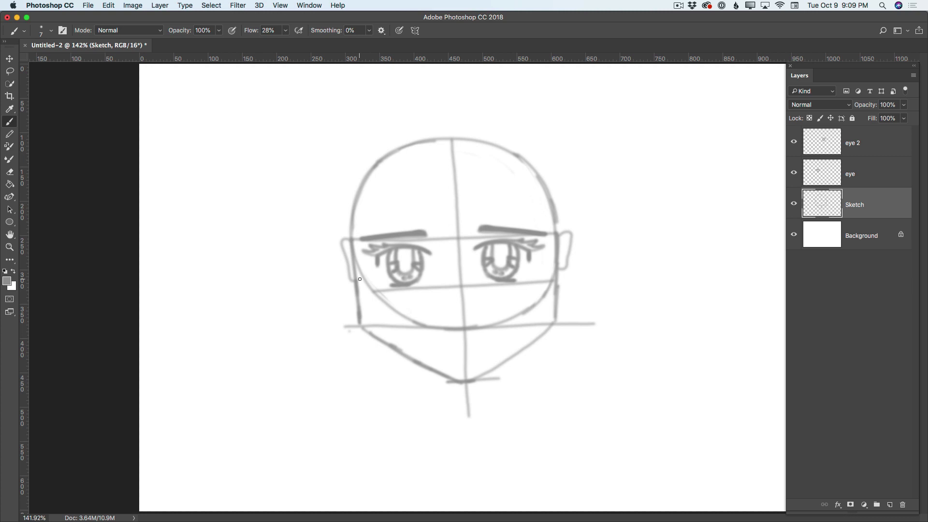
key(super+z)
mouse_move(350, 239)
mouse_down()
mouse_move(342, 251)
mouse_move(352, 276)
mouse_up()
Redraw the right-hand ear narrower and erase its old outer edge
mouse_move(560, 236)
mouse_down()
mouse_move(568, 234)
mouse_move(557, 265)
mouse_up()
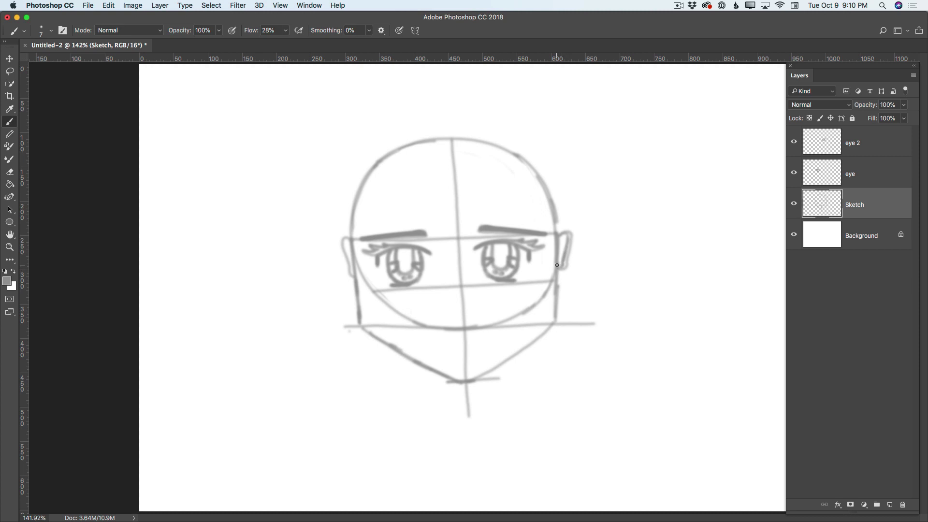
click(14, 171)
mouse_move(573, 228)
mouse_down()
mouse_move(563, 270)
mouse_move(571, 273)
mouse_up()
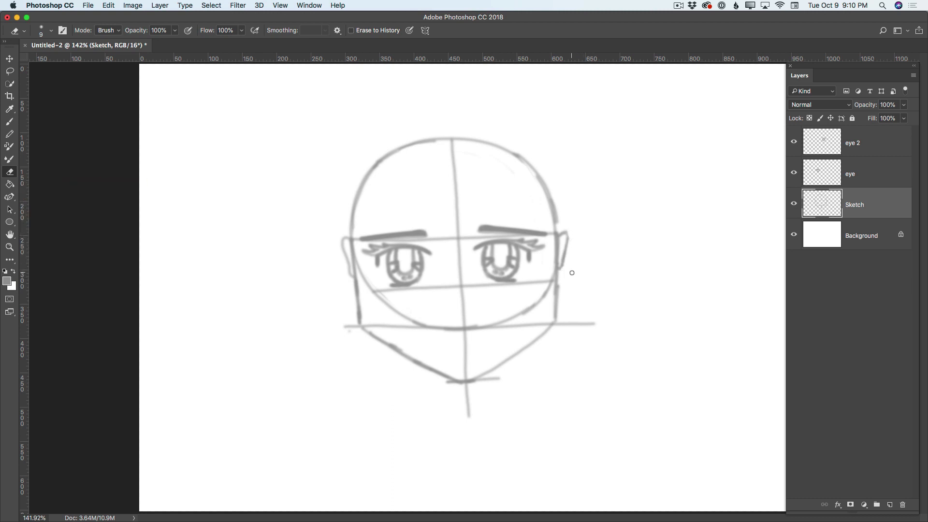
Brush the two neck lines running down from the jaw on either side of the chin
click(14, 123)
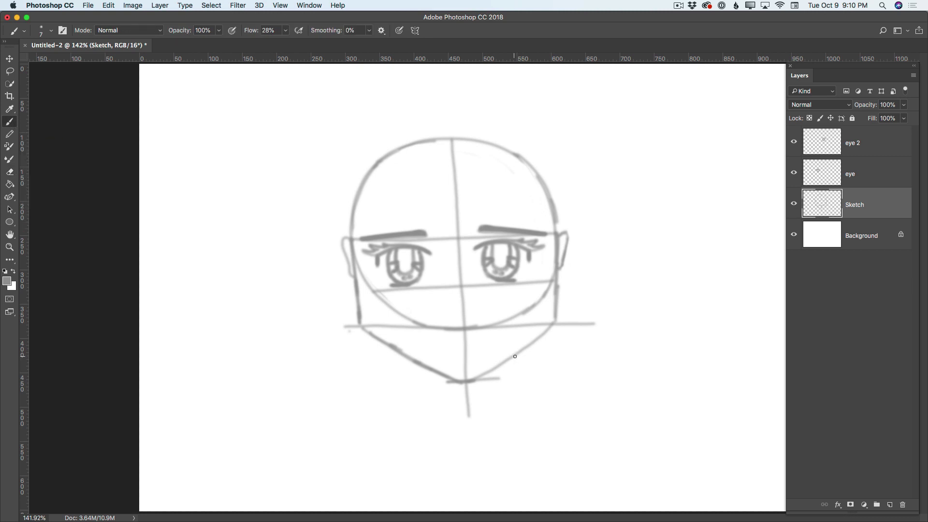
drag(515, 356, 506, 416)
drag(406, 357, 415, 411)
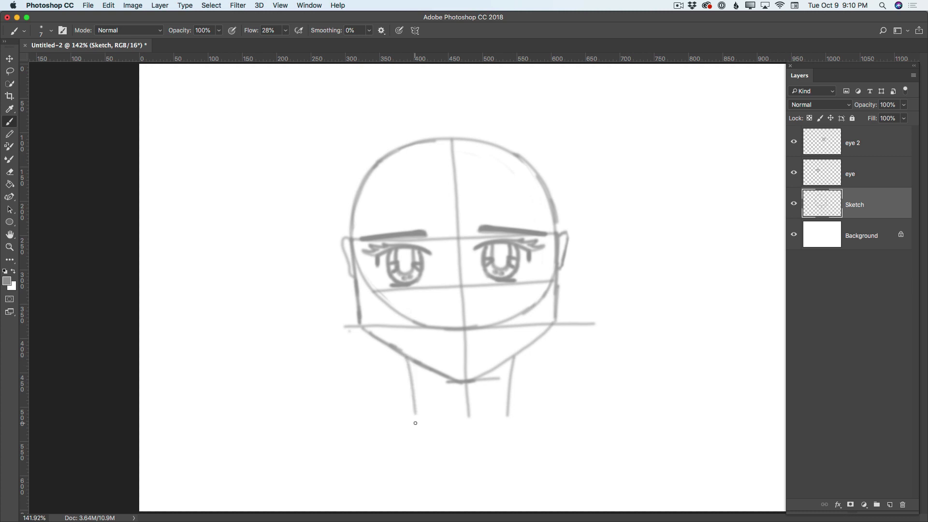
Create a layer named mouth above eye 2 and brush a small nose mark and a curved mouth with a lower-lip mark
click(858, 148)
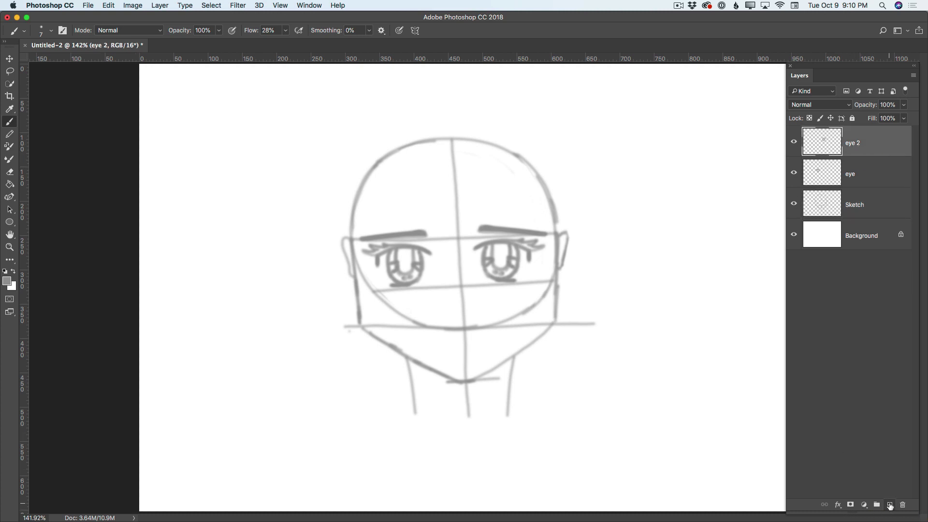
click(889, 505)
double_click(850, 142)
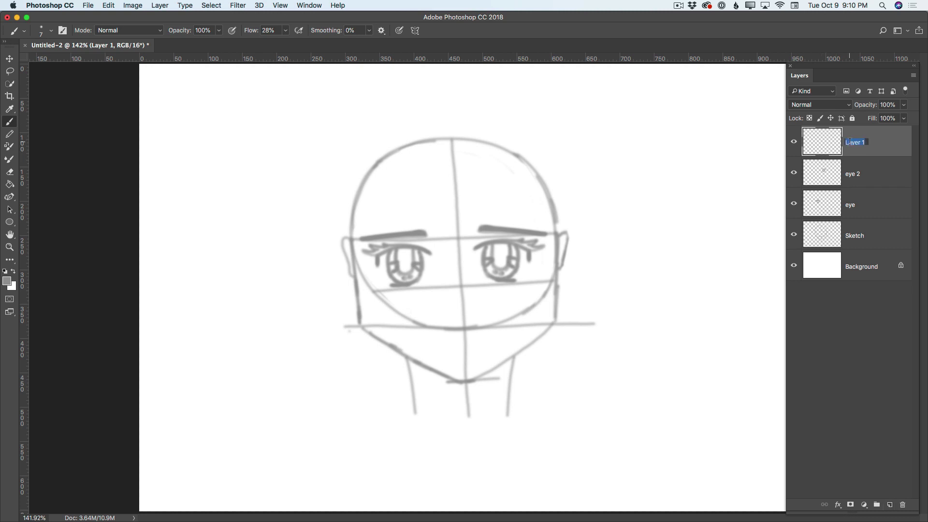
text(mouth)
key(Return)
drag(469, 290, 466, 289)
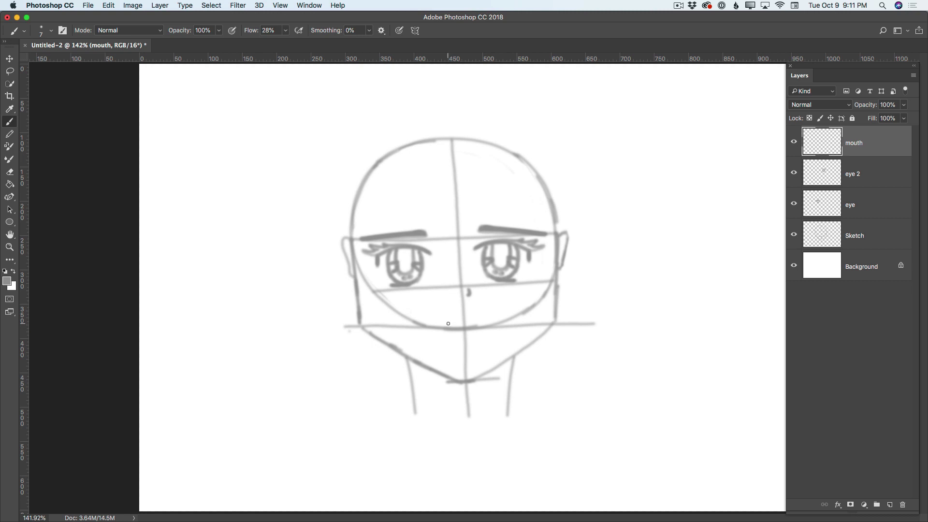
drag(449, 323, 478, 321)
Reduce the Sketch layer's opacity to 45%
click(853, 244)
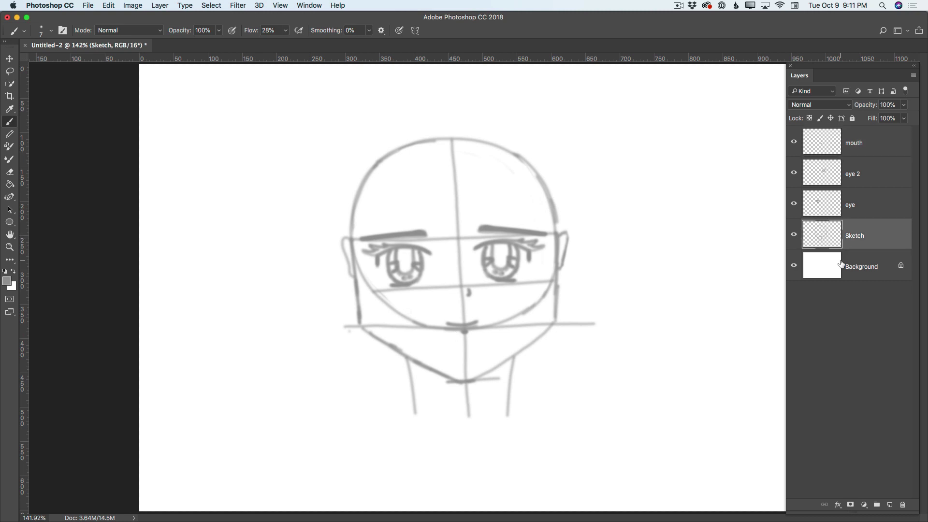
click(903, 105)
drag(902, 118, 879, 119)
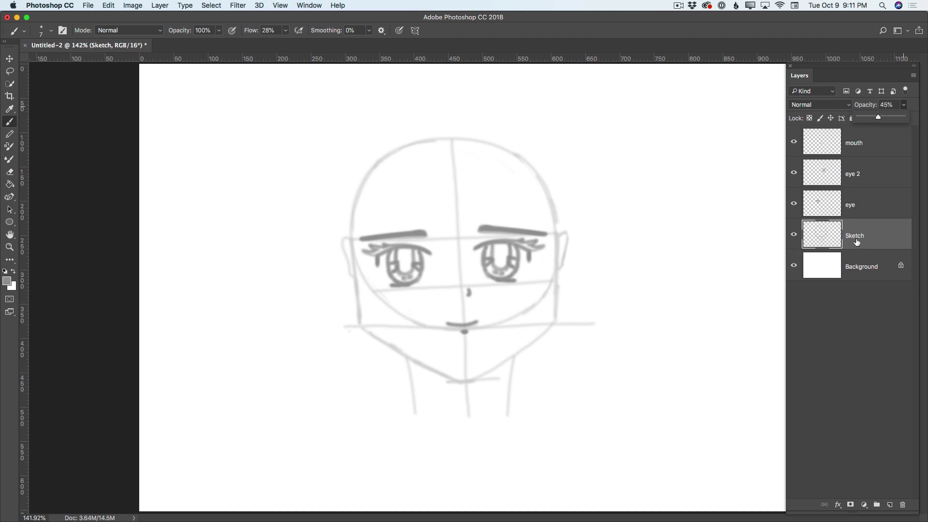
Add a new layer directly above Sketch and name it face
click(890, 505)
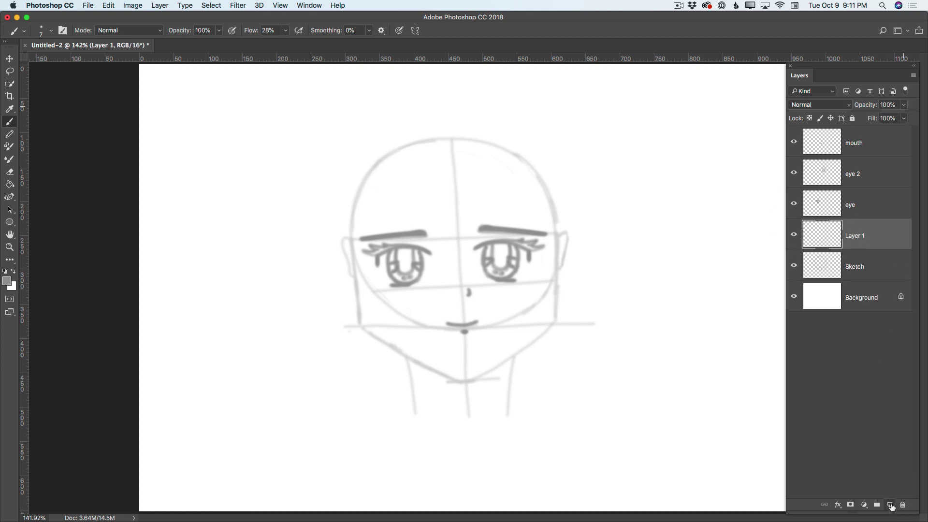
double_click(853, 237)
text(face)
key(Return)
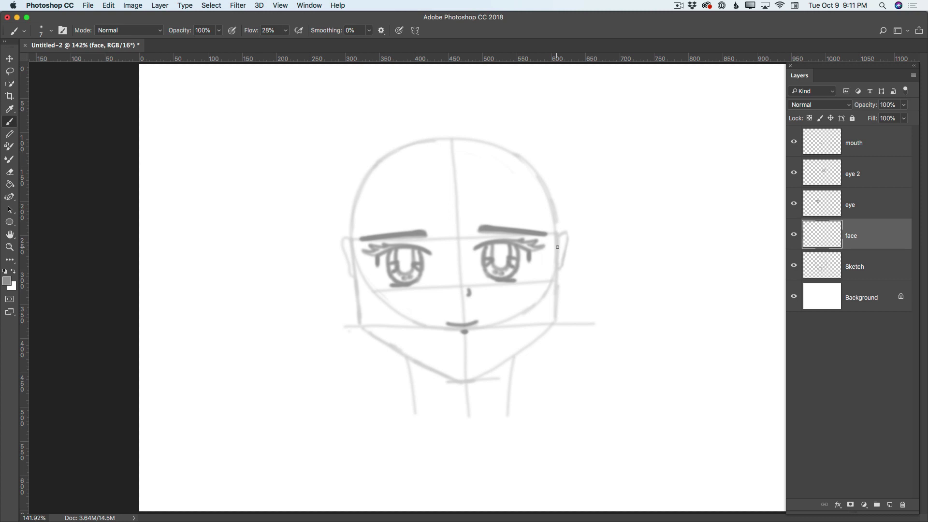
Brush the final cheek and jaw outline on the face layer, following the faded sketch down to the chin on both sides
mouse_move(557, 247)
mouse_down()
mouse_move(554, 319)
mouse_move(556, 298)
mouse_move(552, 324)
mouse_up()
drag(465, 379, 483, 371)
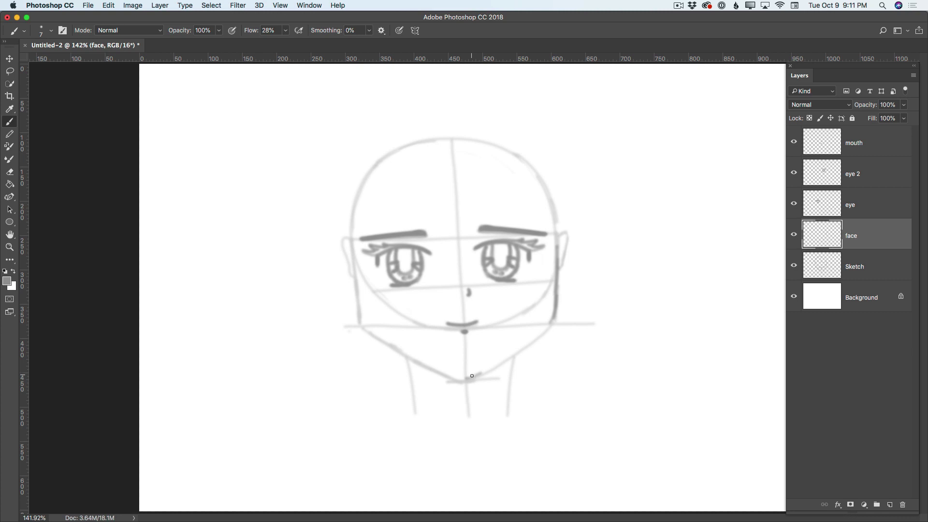
drag(467, 379, 534, 335)
mouse_move(498, 361)
mouse_down()
mouse_move(547, 323)
mouse_move(535, 333)
mouse_move(556, 293)
mouse_move(535, 334)
mouse_move(473, 366)
mouse_up()
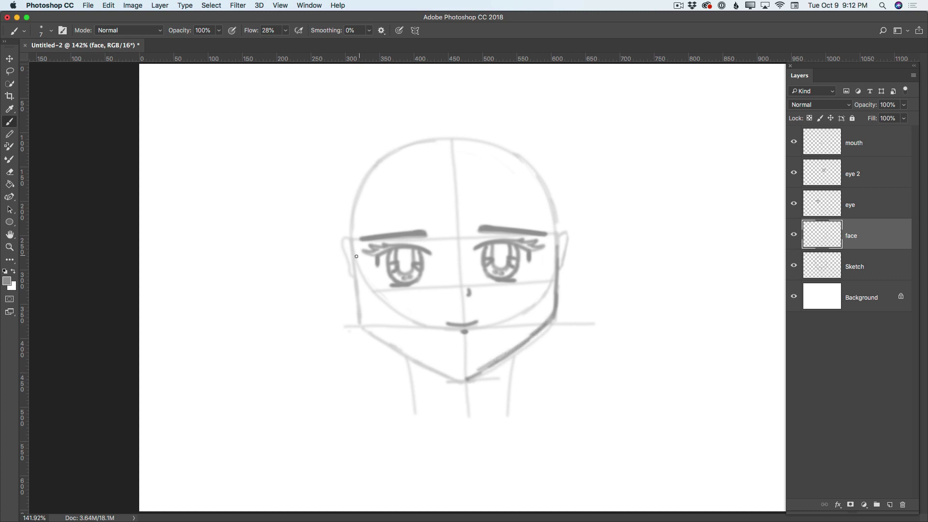
drag(356, 256, 365, 327)
mouse_move(364, 318)
mouse_down()
mouse_move(412, 357)
mouse_move(394, 344)
mouse_move(480, 371)
mouse_up()
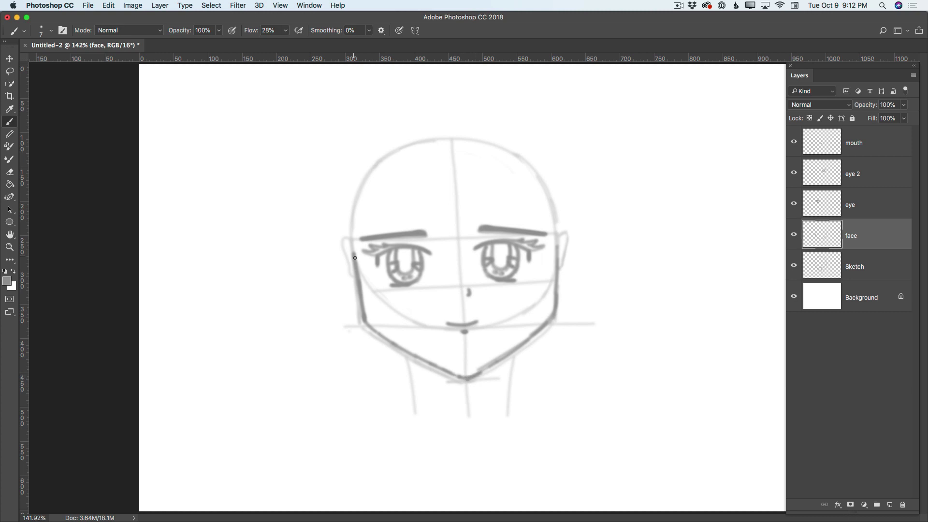
drag(358, 276, 359, 301)
Add a new layer above mouth and name it hair
click(858, 142)
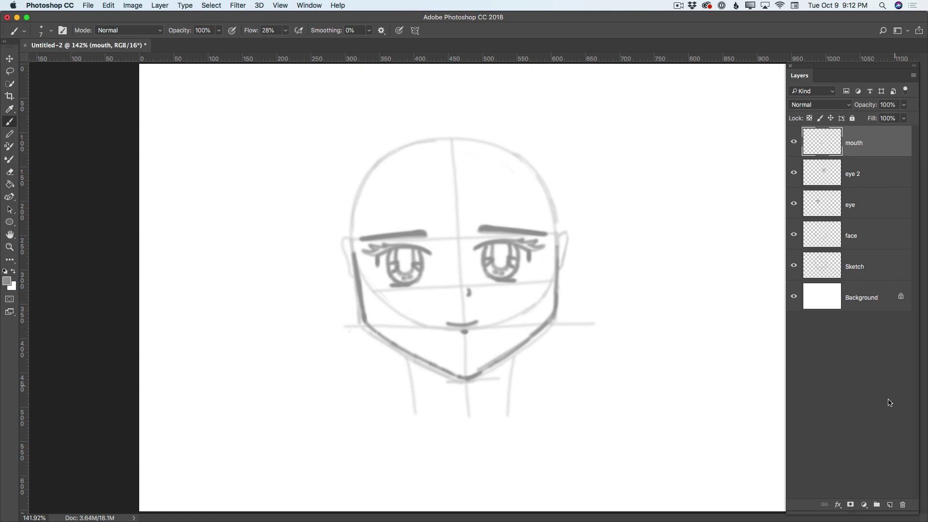
click(892, 505)
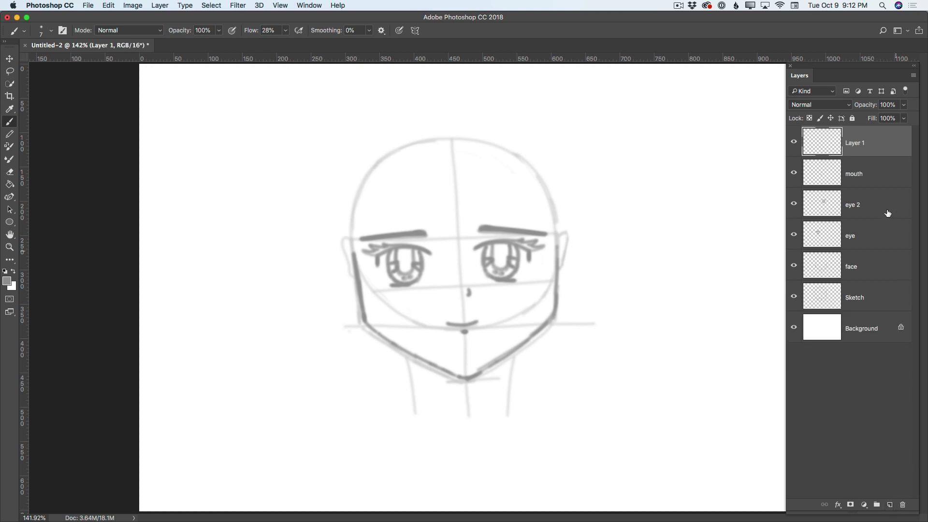
double_click(848, 143)
text(hair)
key(Return)
Brush pointed bangs over the middle of the forehead with a size 5 brush, the longest lock falling between the eyes
mouse_move(438, 169)
mouse_down()
mouse_move(443, 216)
mouse_move(466, 266)
mouse_up()
drag(454, 190, 467, 266)
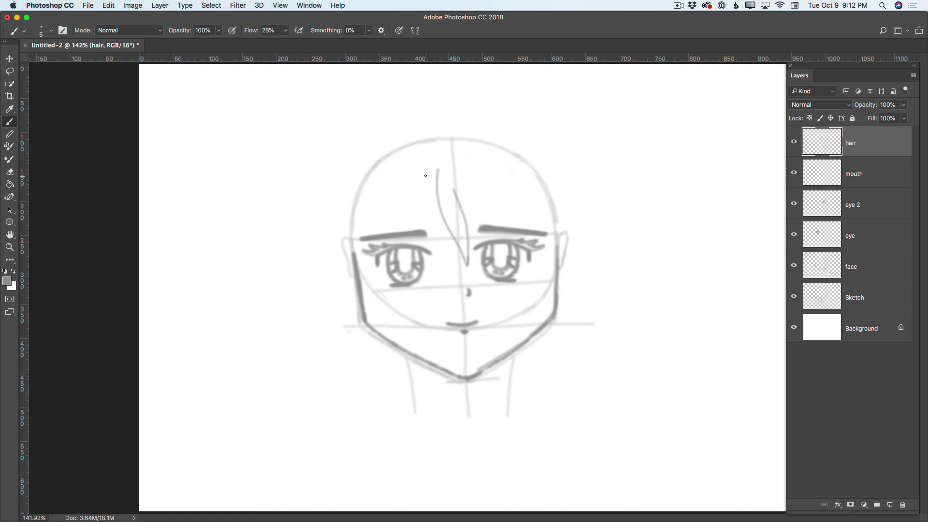
mouse_move(425, 176)
mouse_down()
mouse_move(429, 211)
mouse_move(456, 242)
mouse_up()
drag(455, 193, 480, 223)
drag(473, 177, 483, 221)
drag(489, 177, 480, 213)
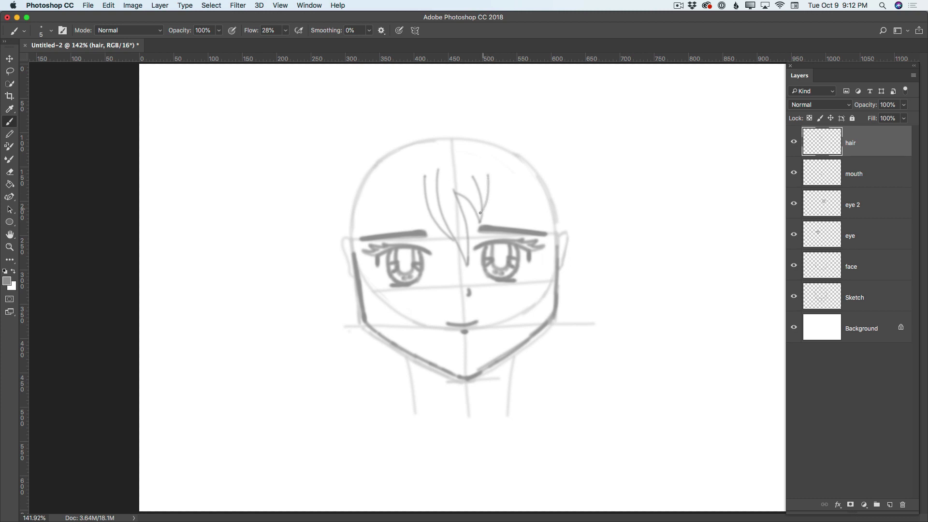
Extend the bangs with pointed strands toward both temples, ending in long strands beside the outer corners of the eyes
drag(488, 177, 515, 220)
drag(513, 185, 514, 221)
mouse_move(513, 186)
mouse_down()
mouse_move(530, 220)
mouse_move(535, 189)
mouse_move(544, 214)
mouse_move(554, 258)
mouse_move(543, 286)
mouse_up()
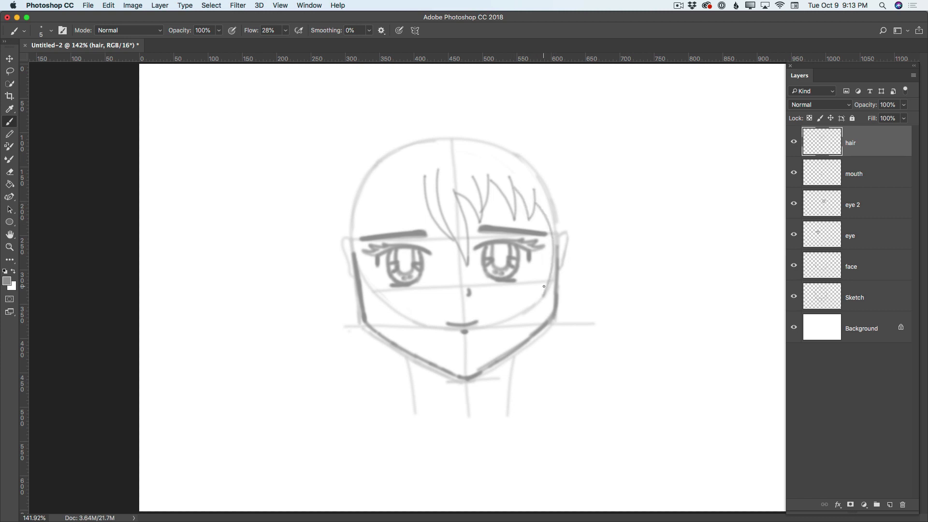
drag(420, 186, 384, 220)
mouse_move(386, 177)
mouse_down()
mouse_move(381, 219)
mouse_move(372, 187)
mouse_move(381, 209)
mouse_move(373, 202)
mouse_move(362, 233)
mouse_move(374, 286)
mouse_up()
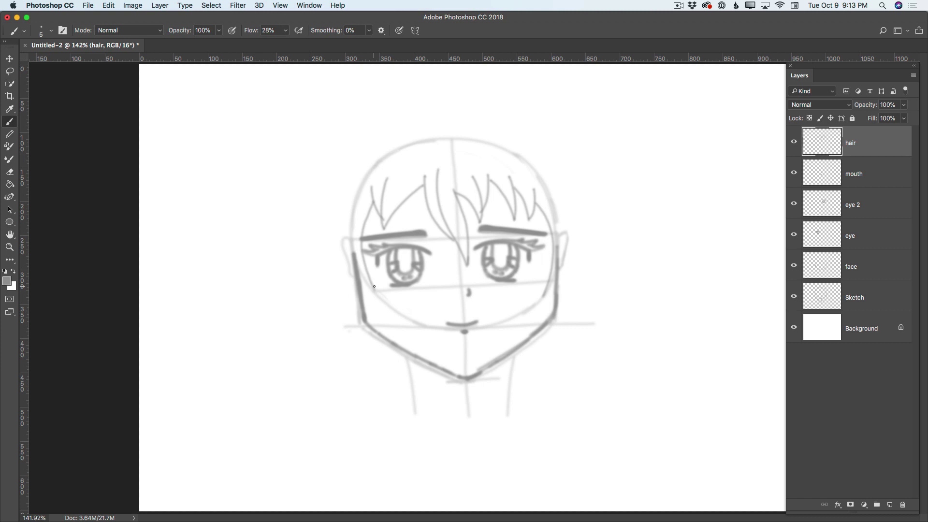
Hide the Sketch layer and brush the domed outer outline of the hair over the top of the head
click(793, 299)
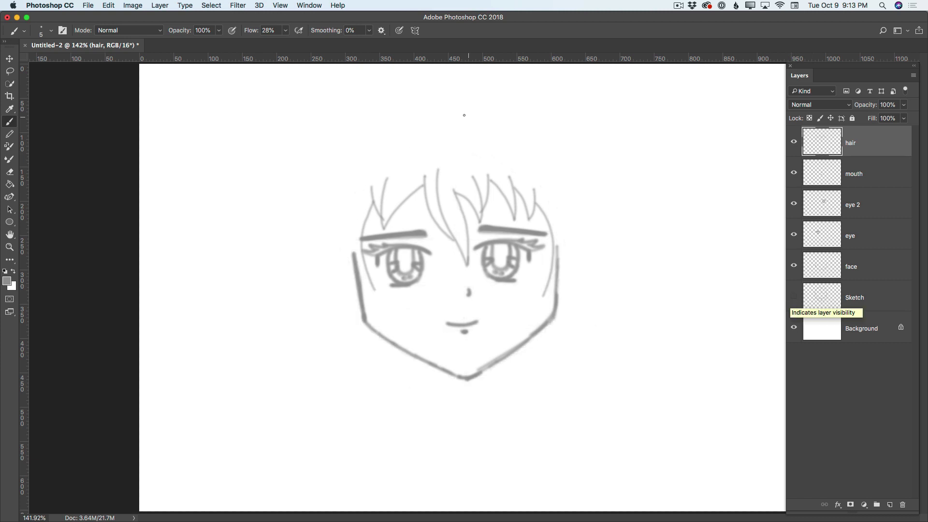
mouse_move(459, 105)
mouse_down()
mouse_move(512, 120)
mouse_move(538, 149)
mouse_up()
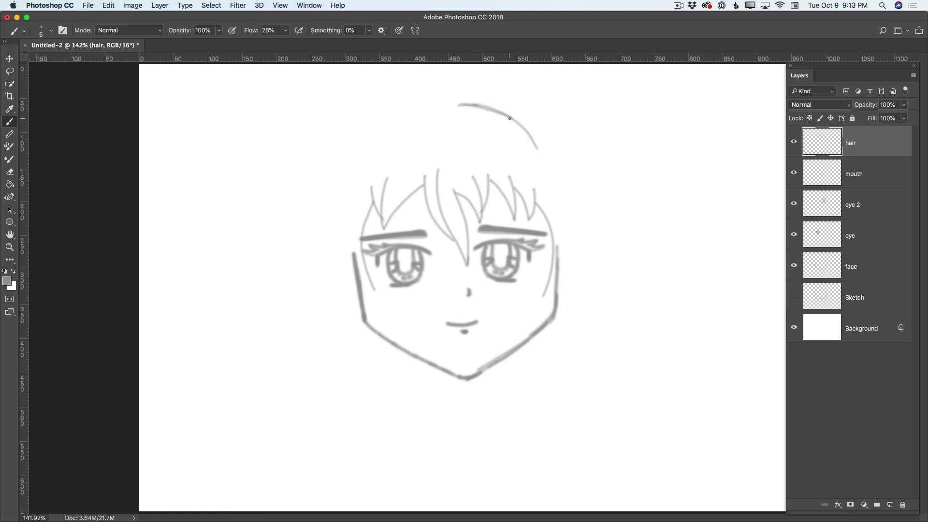
mouse_move(429, 102)
mouse_down()
mouse_move(403, 103)
mouse_move(361, 126)
mouse_move(328, 178)
mouse_move(323, 218)
mouse_up()
mouse_move(353, 132)
mouse_down()
mouse_move(327, 252)
mouse_move(425, 105)
mouse_move(487, 103)
mouse_move(554, 148)
mouse_up()
mouse_move(469, 100)
mouse_down()
mouse_move(503, 109)
mouse_move(565, 161)
mouse_up()
drag(536, 127, 573, 193)
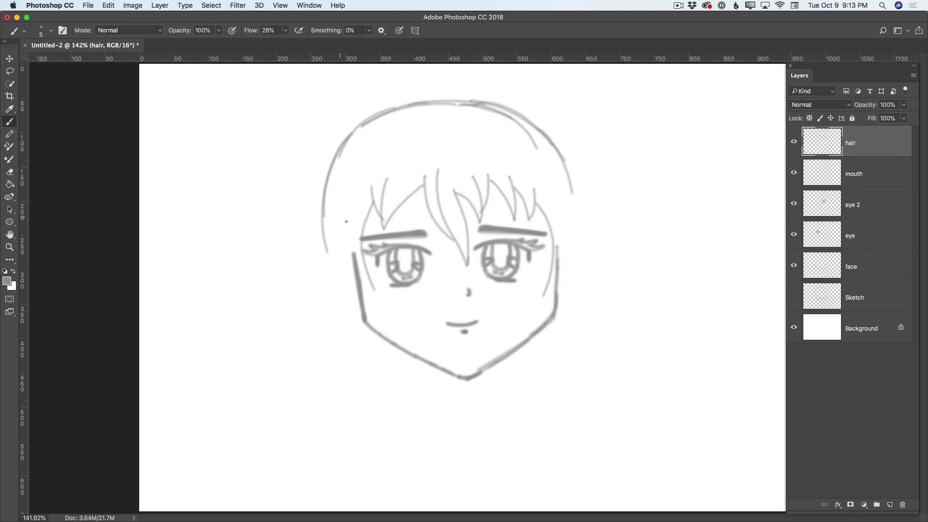
Brush side locks framing both cheeks and continue the outer hair outline into outward-flicking tips on each side
mouse_move(342, 200)
mouse_down()
mouse_move(343, 226)
mouse_move(363, 261)
mouse_up()
mouse_move(350, 153)
mouse_down()
mouse_move(333, 226)
mouse_move(360, 295)
mouse_up()
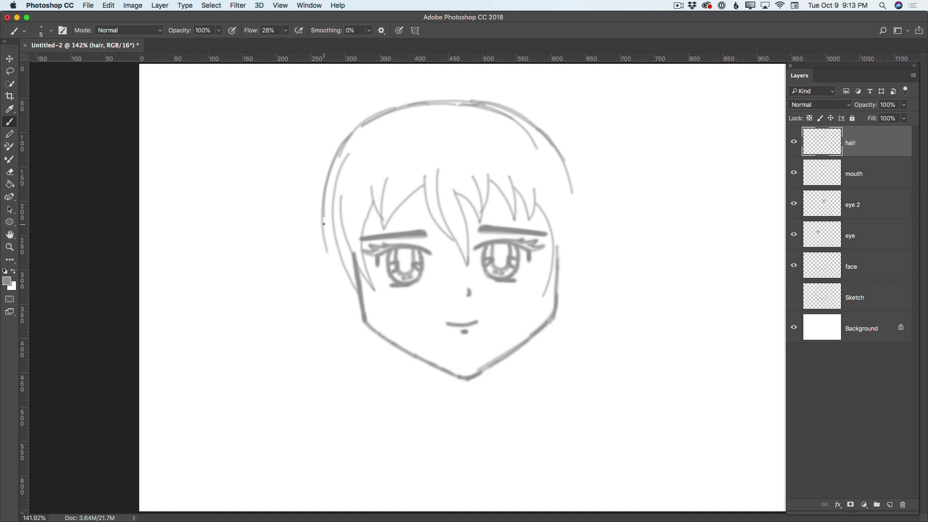
mouse_move(323, 227)
mouse_down()
mouse_move(328, 254)
mouse_move(315, 316)
mouse_move(338, 279)
mouse_up()
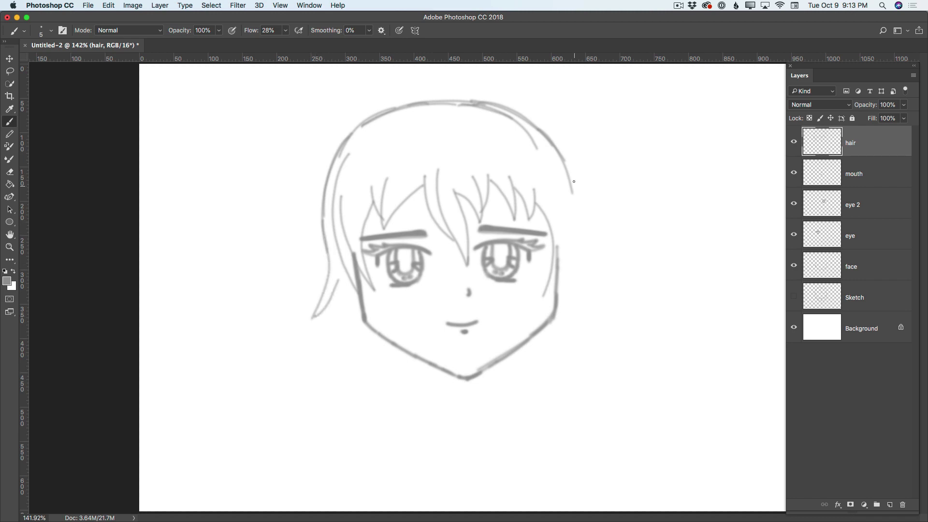
drag(563, 199, 538, 297)
drag(551, 232, 540, 295)
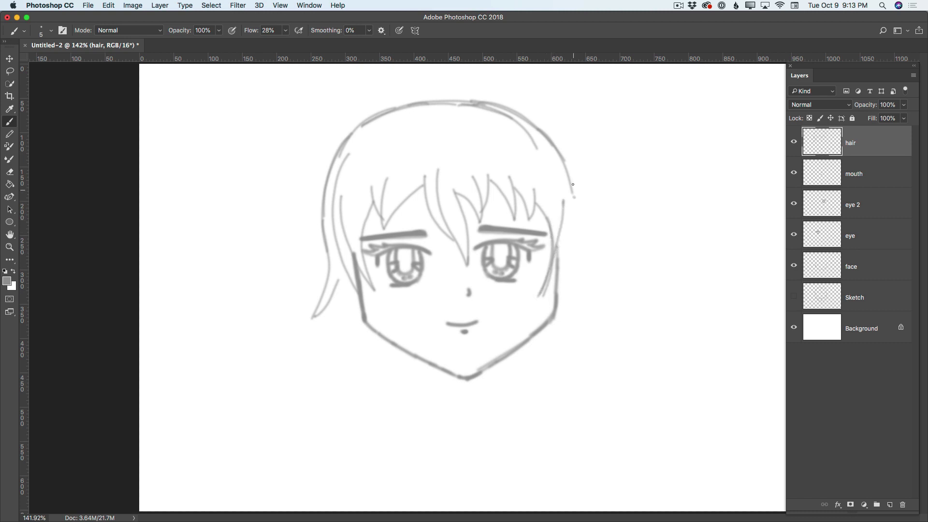
drag(564, 161, 614, 295)
drag(566, 233, 612, 291)
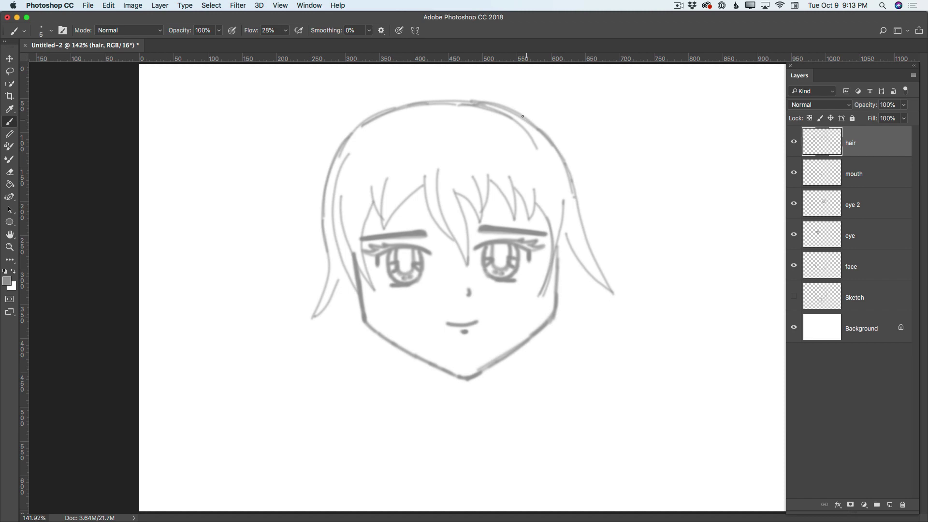
Brush a second outer contour on the right-hand side of the hair and longer pointed locks hanging beside the jaw on both sides
mouse_move(494, 104)
mouse_down()
mouse_move(567, 160)
mouse_move(591, 230)
mouse_move(589, 213)
mouse_move(588, 284)
mouse_move(561, 393)
mouse_up()
drag(559, 333, 556, 388)
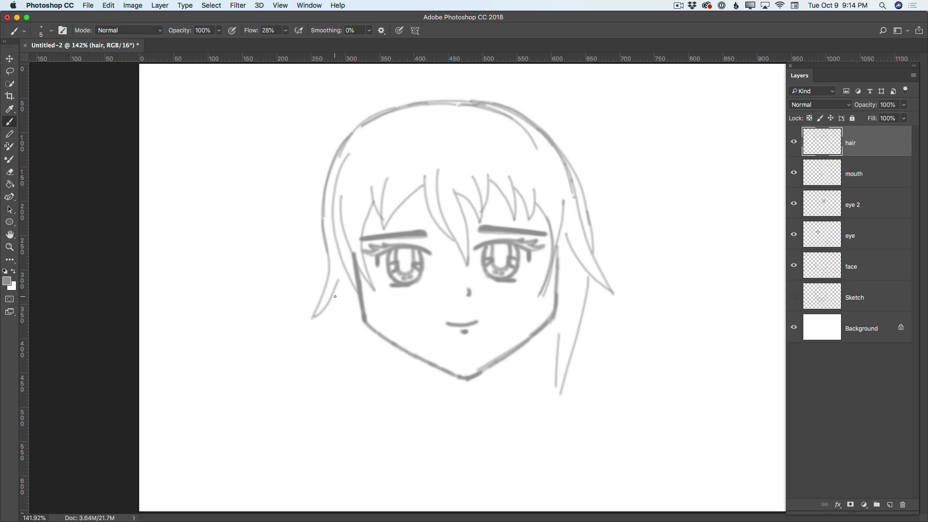
drag(335, 297, 348, 372)
drag(358, 304, 347, 379)
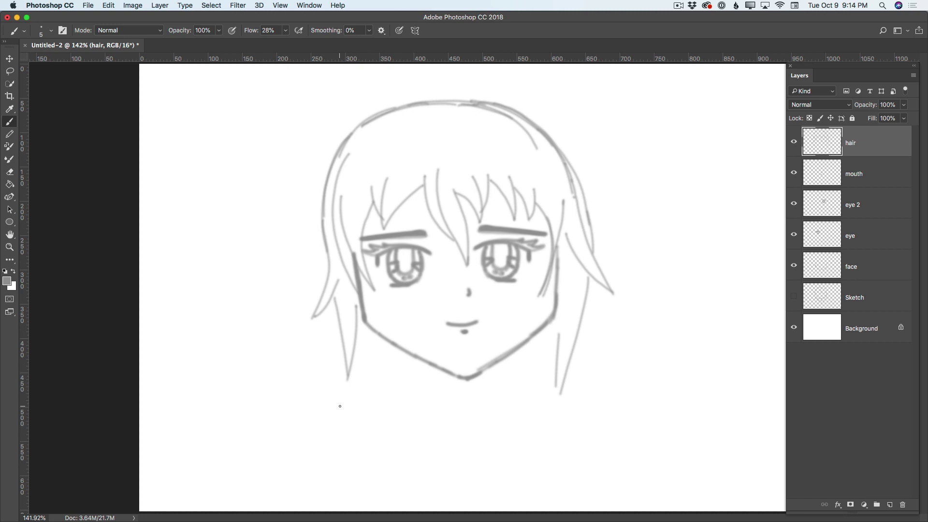
Brush the two neck lines down from the jaw on the face layer
click(855, 270)
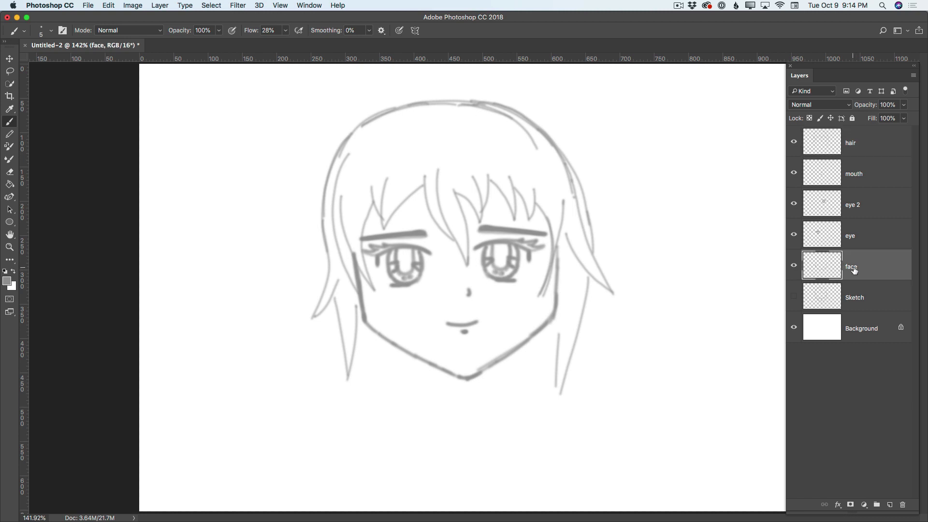
drag(509, 358, 498, 443)
drag(414, 357, 419, 433)
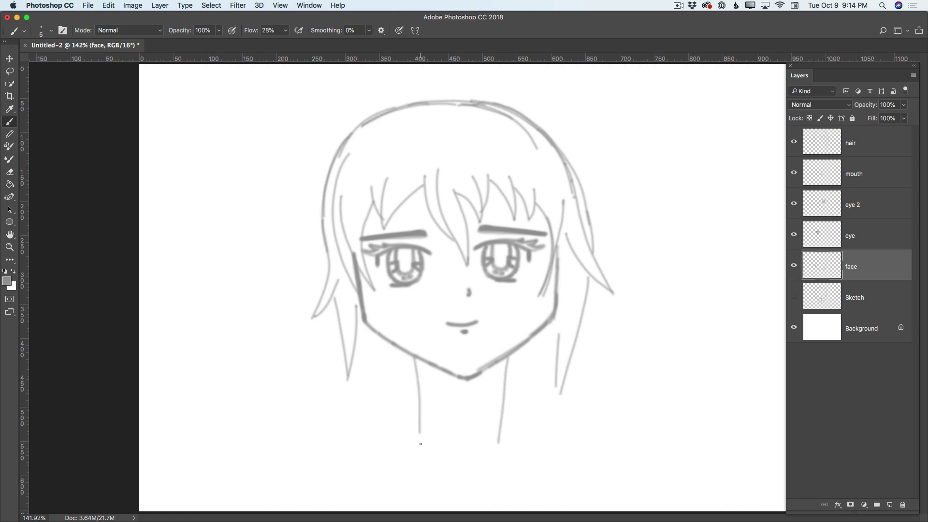
On the hair layer, brush long pointed strands falling behind the left-hand jaw to the neck, including one sweeping outward
click(856, 143)
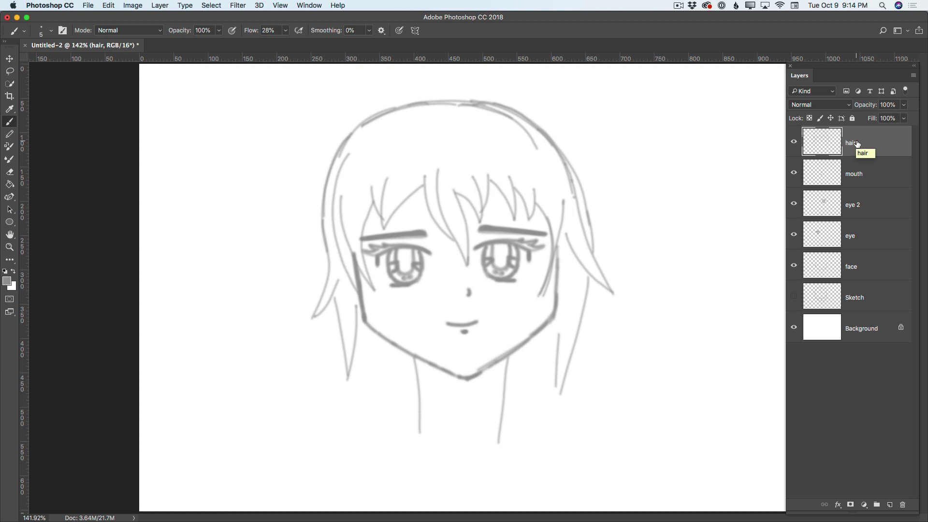
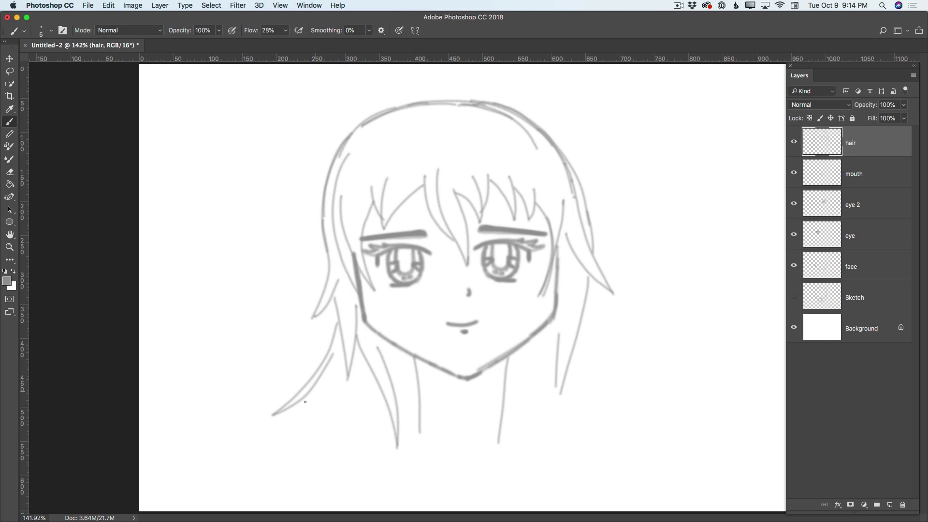
drag(323, 369, 329, 448)
drag(341, 356, 331, 448)
drag(336, 375, 352, 454)
drag(358, 373, 359, 463)
drag(360, 389, 377, 453)
drag(390, 374, 408, 441)
mouse_move(406, 356)
mouse_down()
mouse_move(413, 437)
mouse_move(416, 409)
mouse_move(418, 426)
mouse_up()
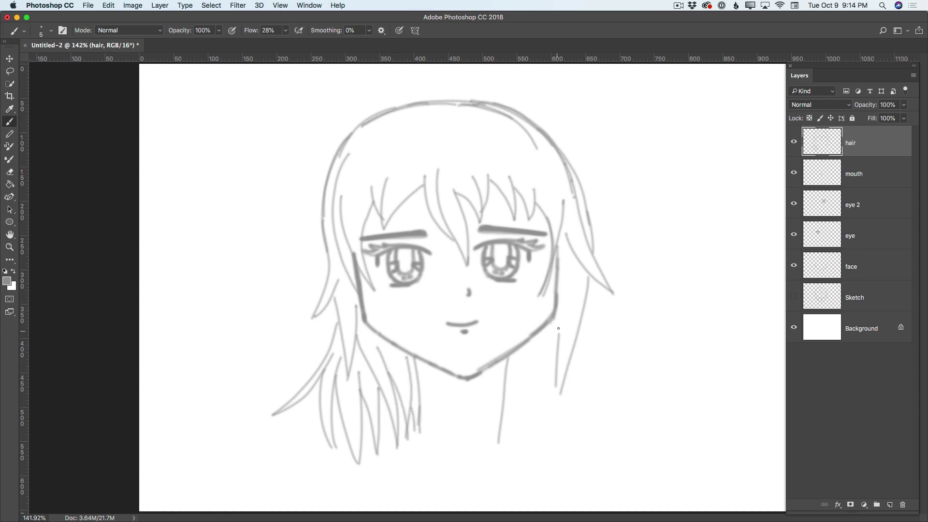
Brush matching long strands behind the right-hand jaw, between the neck and the outer lock
mouse_move(558, 344)
mouse_down()
mouse_move(525, 427)
mouse_move(532, 399)
mouse_move(522, 432)
mouse_up()
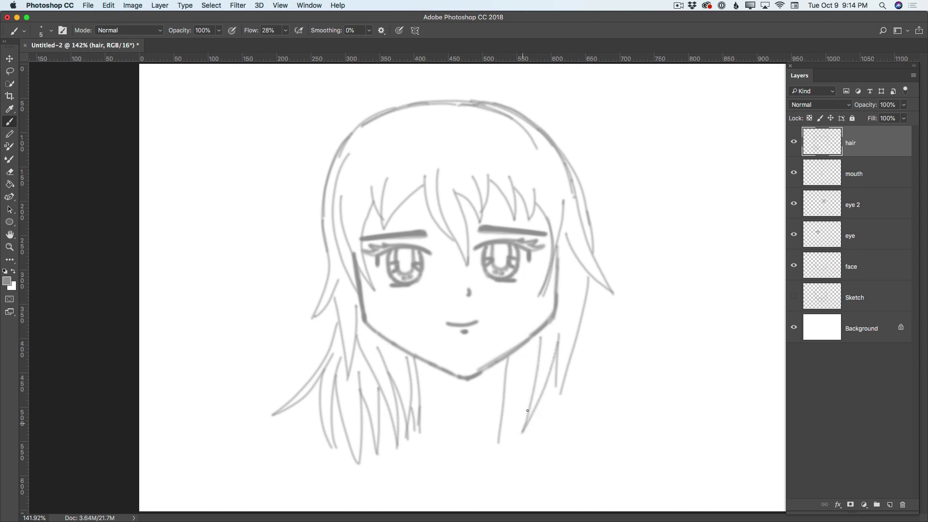
drag(536, 357, 509, 424)
drag(518, 380, 504, 428)
mouse_move(563, 242)
mouse_down()
mouse_move(570, 309)
mouse_move(561, 396)
mouse_up()
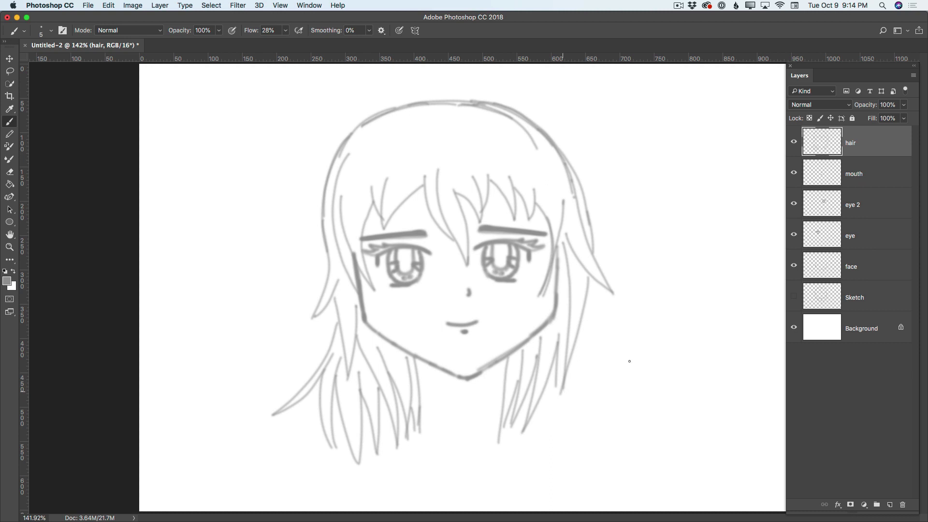
Add a new layer above the face layer, brush softer, rounder cheek lines on both sides, and hide the old face layer
click(853, 268)
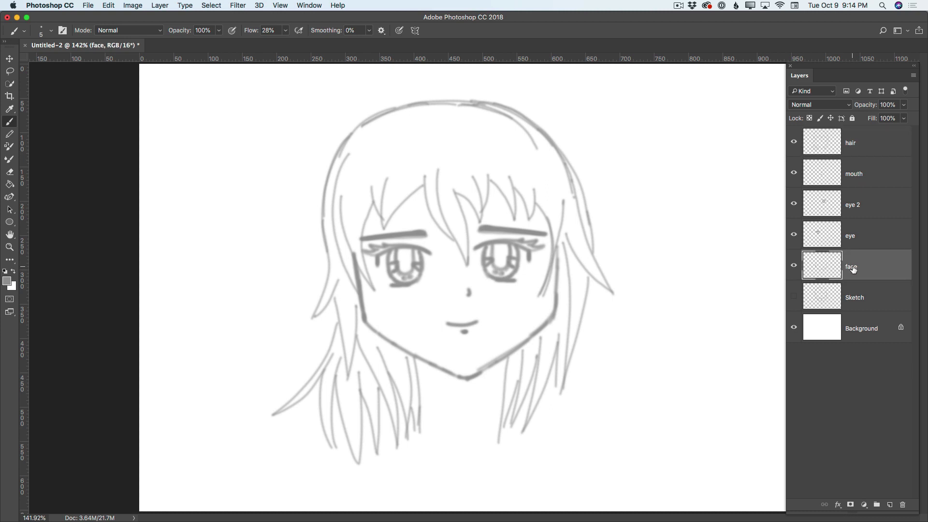
click(890, 504)
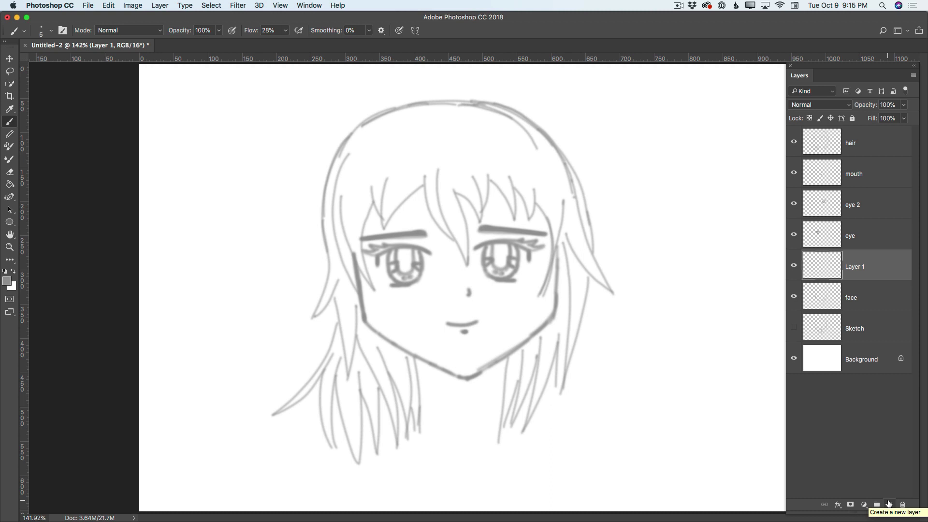
drag(557, 249, 541, 330)
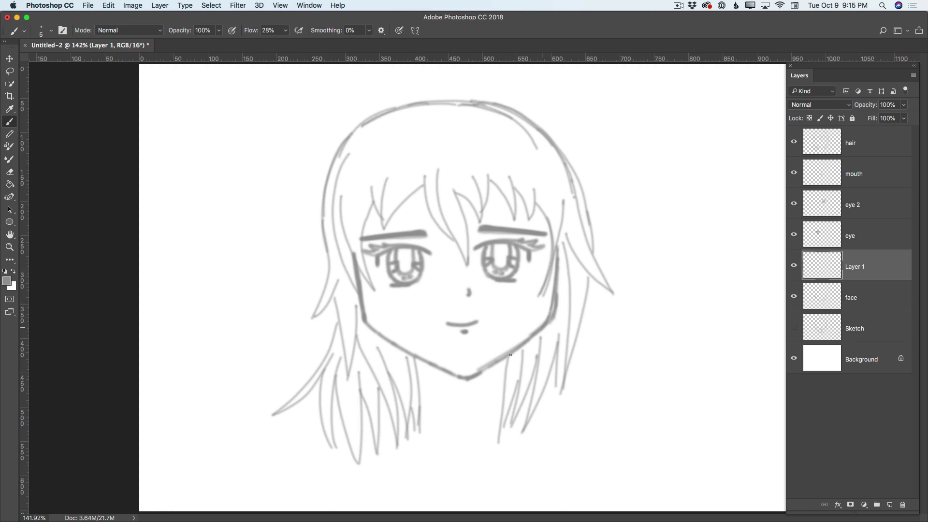
mouse_move(362, 281)
mouse_down()
mouse_move(376, 332)
mouse_move(402, 348)
mouse_up()
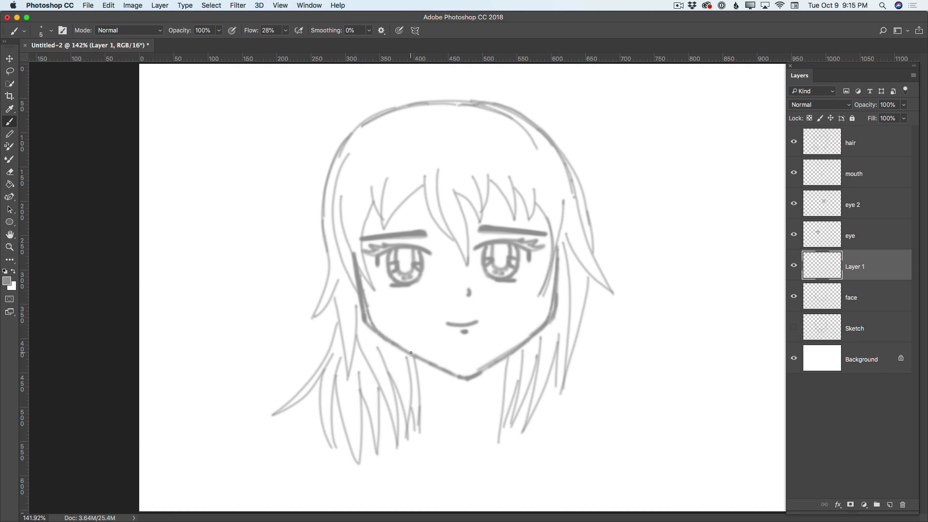
click(794, 296)
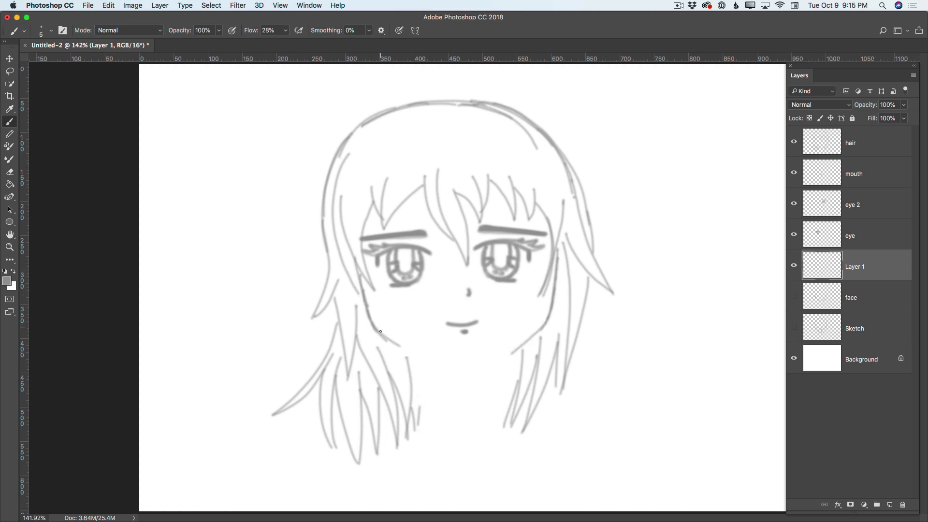
Brush the rest of the rounder jawline down to the chin and redraw both neck lines on the new layer
drag(382, 335, 408, 353)
drag(489, 367, 511, 353)
mouse_move(382, 335)
mouse_down()
mouse_move(446, 370)
mouse_move(436, 368)
mouse_move(487, 369)
mouse_move(468, 377)
mouse_move(522, 346)
mouse_up()
mouse_move(361, 285)
mouse_down()
mouse_move(376, 327)
mouse_move(437, 367)
mouse_move(429, 365)
mouse_up()
mouse_move(556, 252)
mouse_down()
mouse_move(547, 320)
mouse_move(485, 371)
mouse_move(512, 353)
mouse_move(507, 396)
mouse_up()
drag(511, 357, 507, 415)
drag(409, 355, 420, 441)
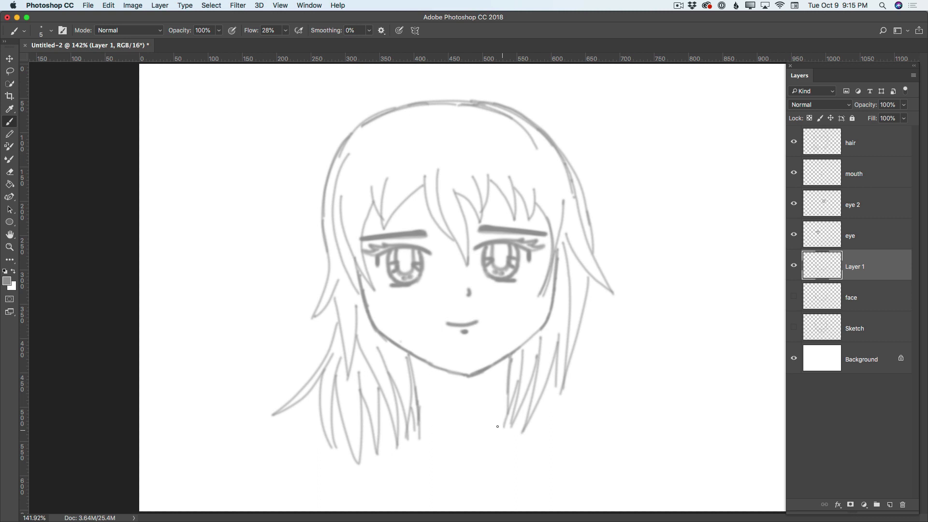
Select all layers from hair down to Sketch and scale the drawing up together to about 119%, nearly filling the canvas height
click(867, 147)
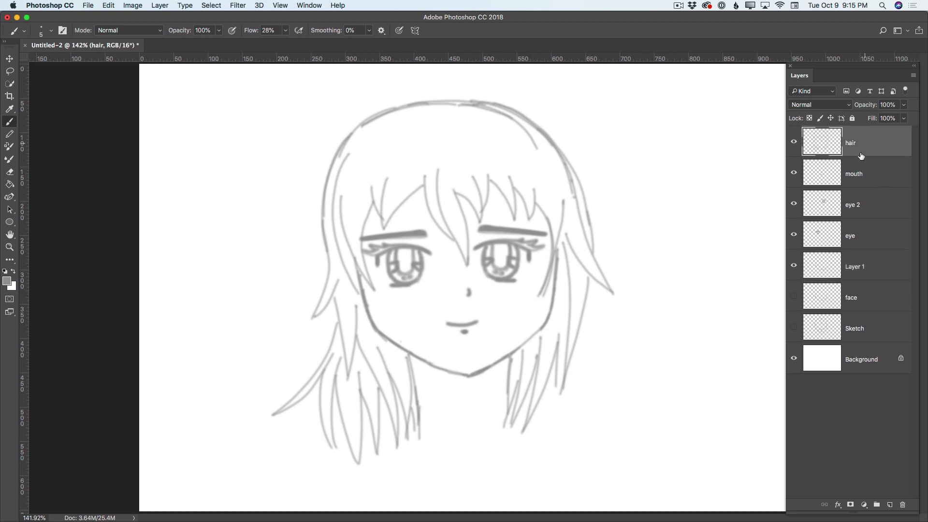
click(850, 396)
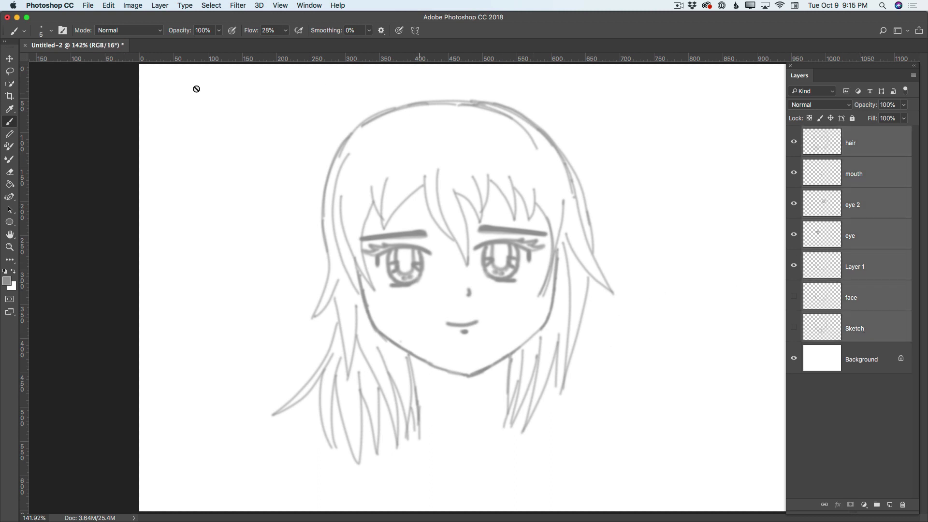
key(ctrl+t)
drag(267, 93, 251, 77)
drag(617, 467, 664, 521)
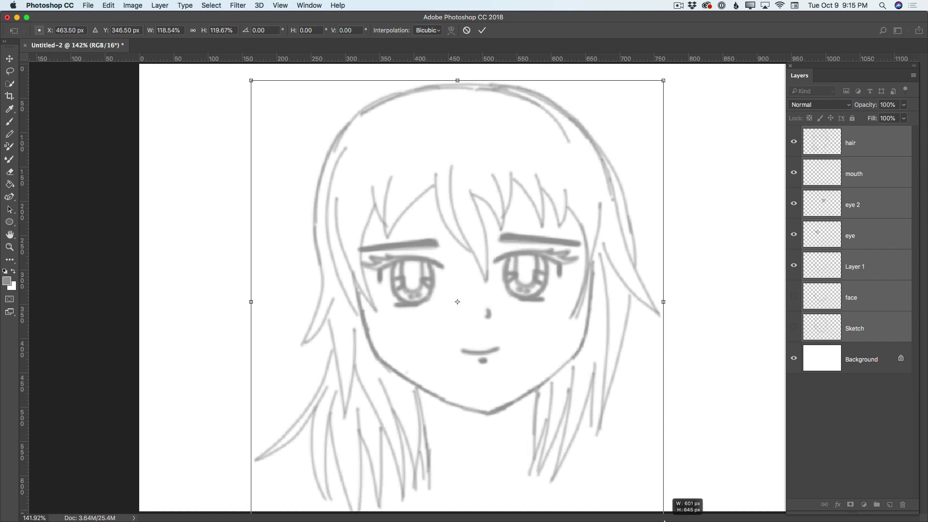
click(482, 30)
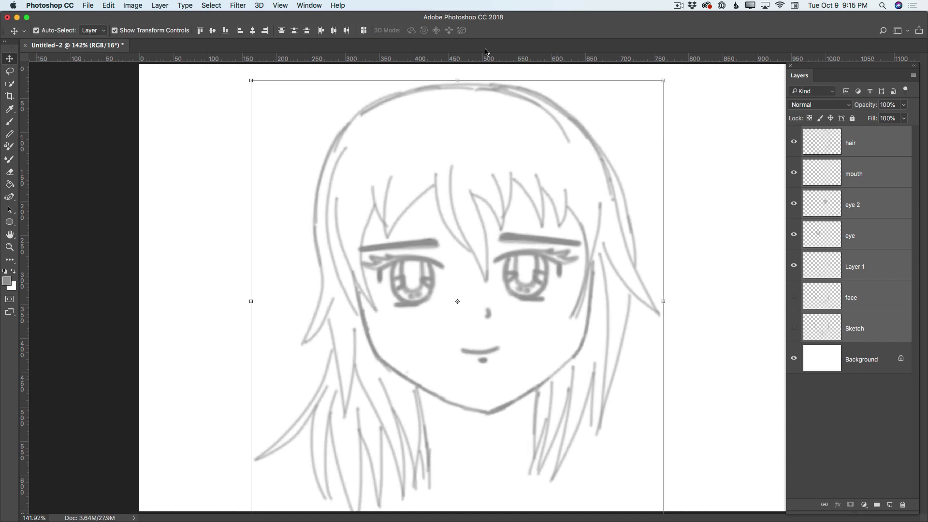
key(super+0)
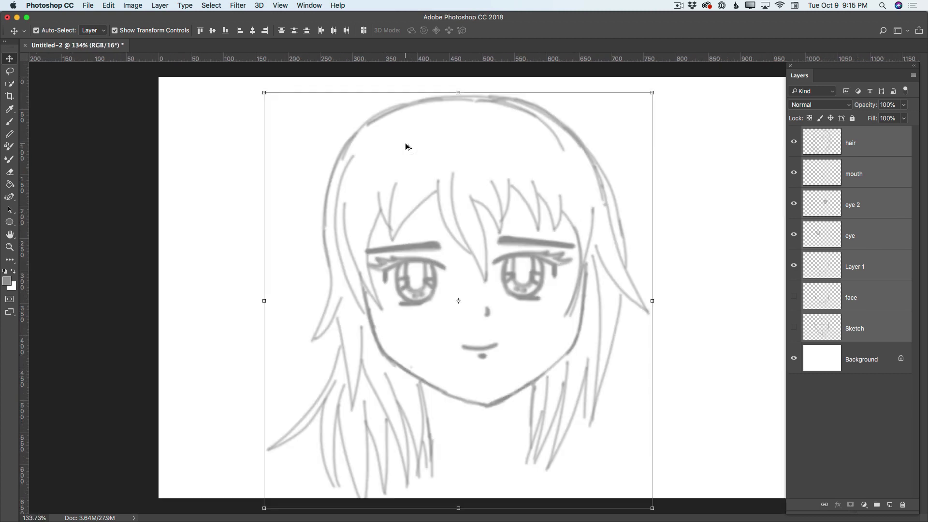